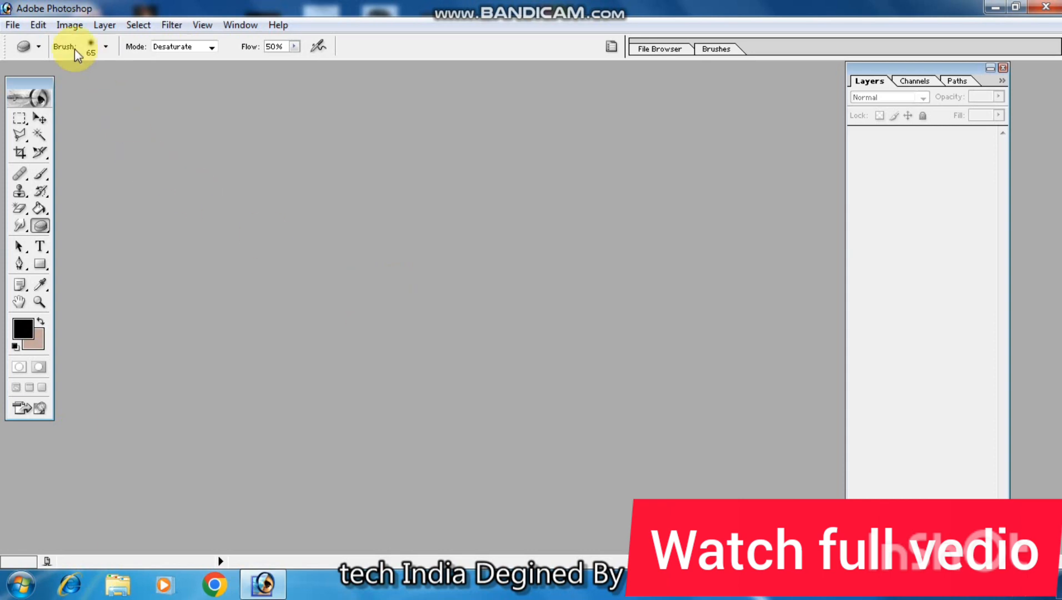
# - Create a new white RGB document with the 720 x 540 Std. NTSC 601 preset and place its window centrally
pyautogui.click(14, 25)
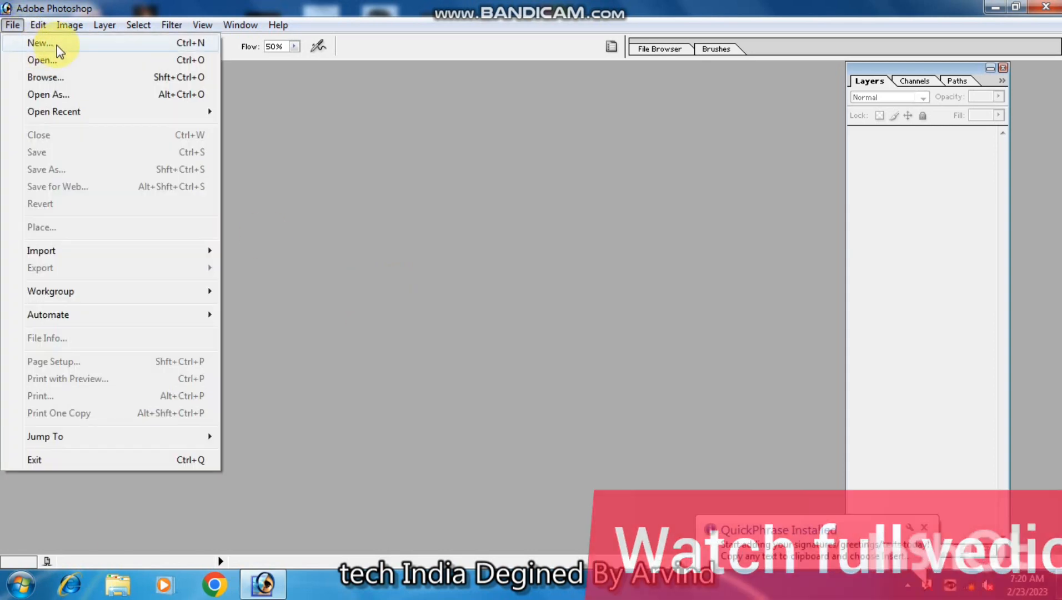
pyautogui.click(56, 45)
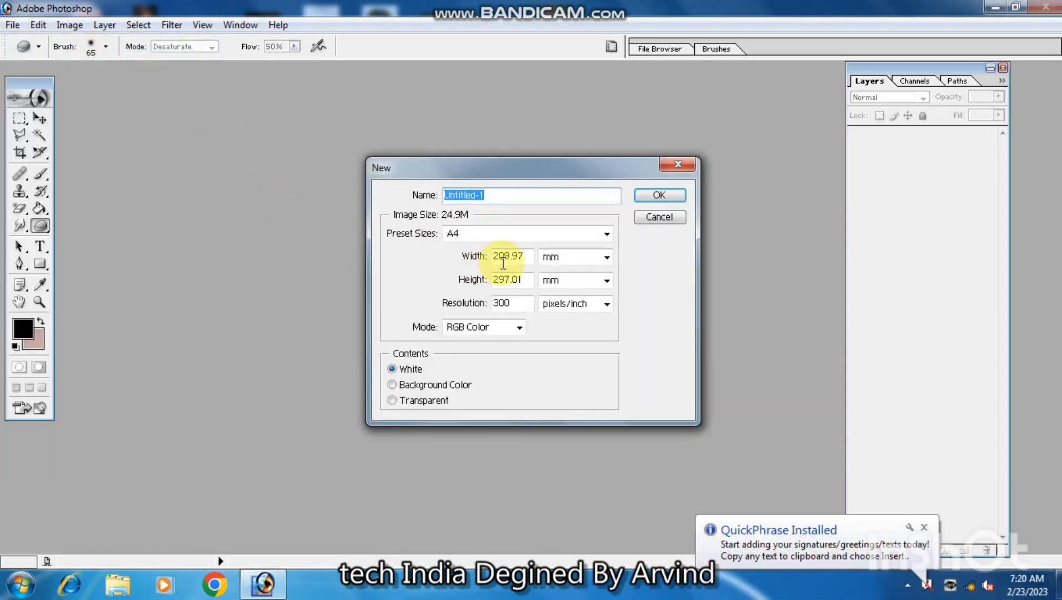
pyautogui.click(540, 233)
pyautogui.click(480, 195)
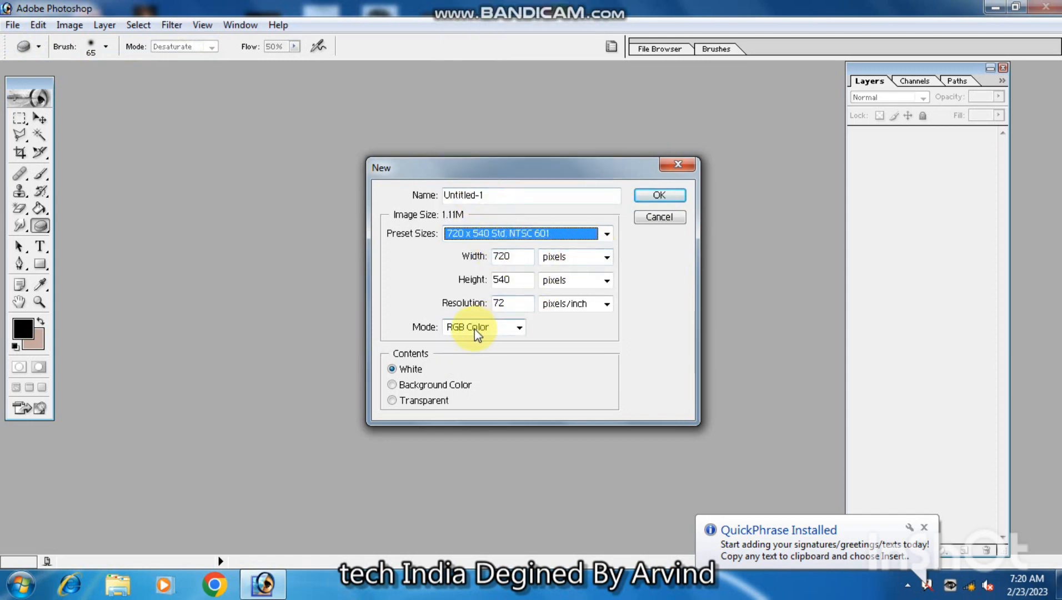
pyautogui.click(651, 196)
pyautogui.moveTo(407, 75); pyautogui.dragTo(494, 84)
# - Draw a circle with the Ellipse shape tool, slightly right of the canvas centre, at about X 410, Y 254 px
pyautogui.click(40, 118)
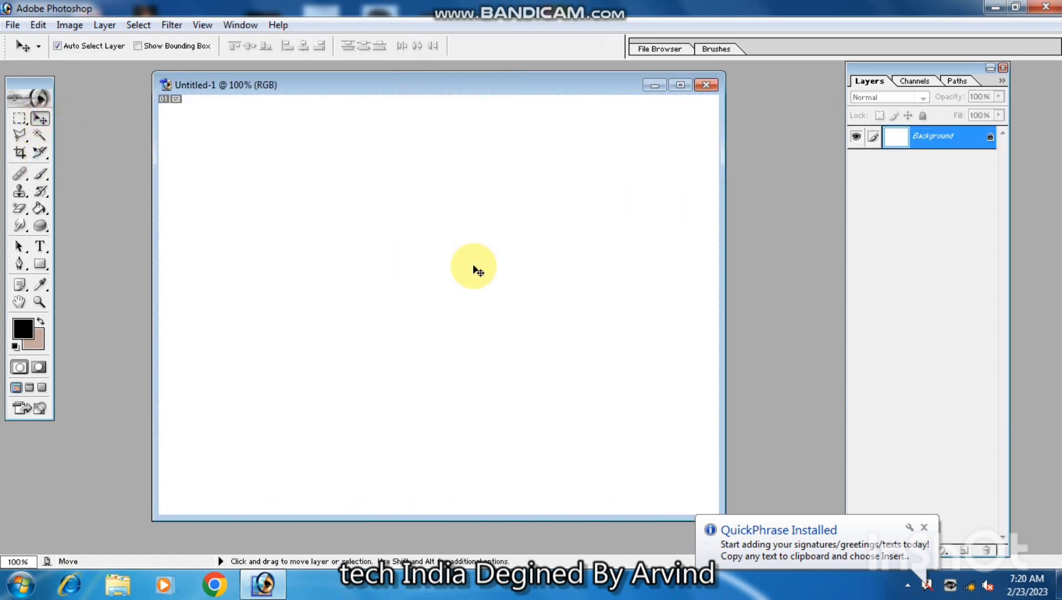
pyautogui.click(44, 262)
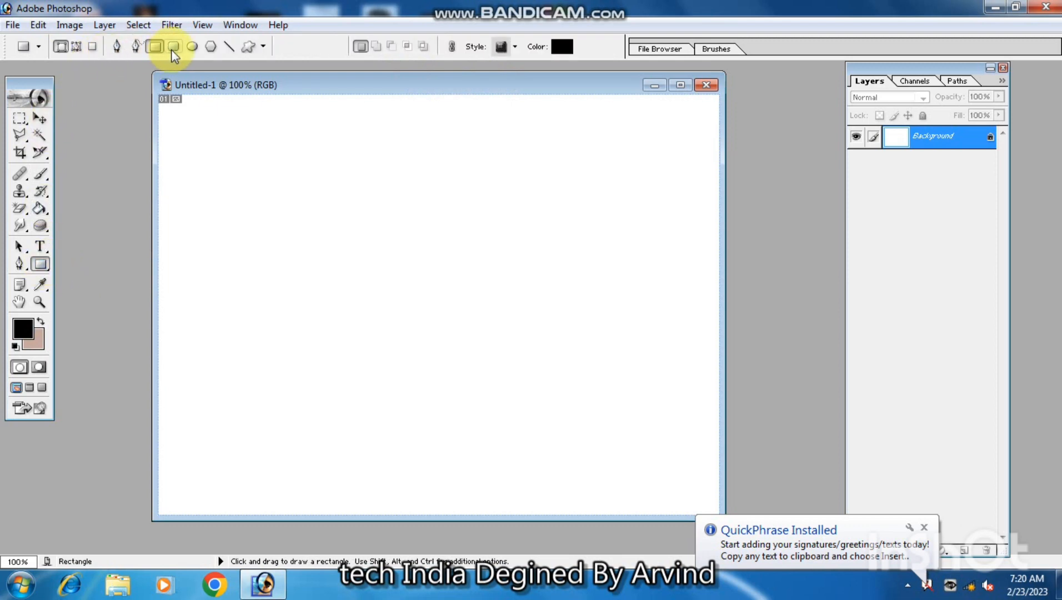
pyautogui.click(193, 47)
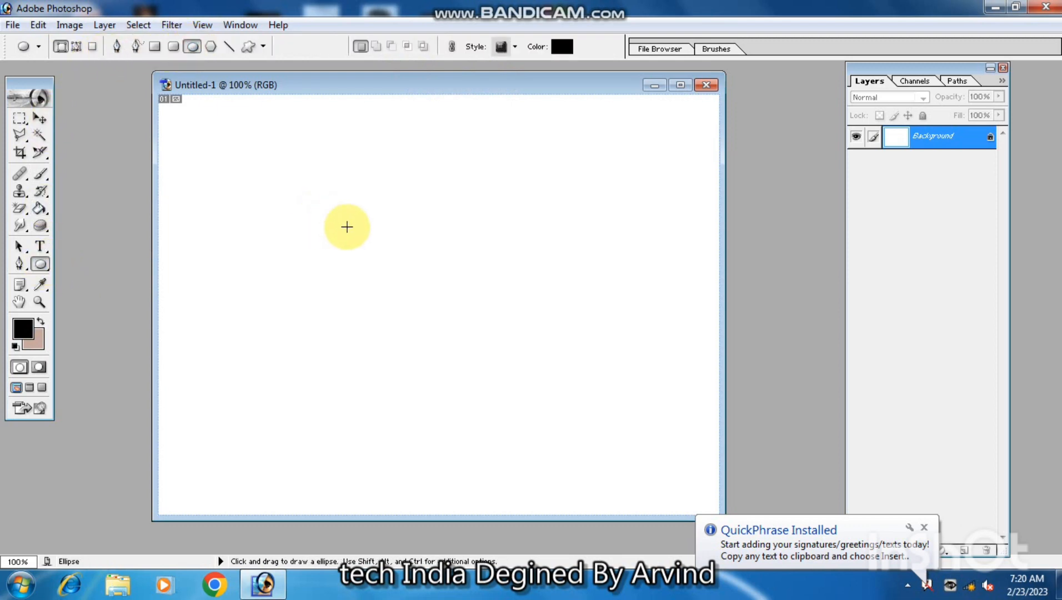
pyautogui.moveTo(391, 206); pyautogui.dragTo(564, 491)
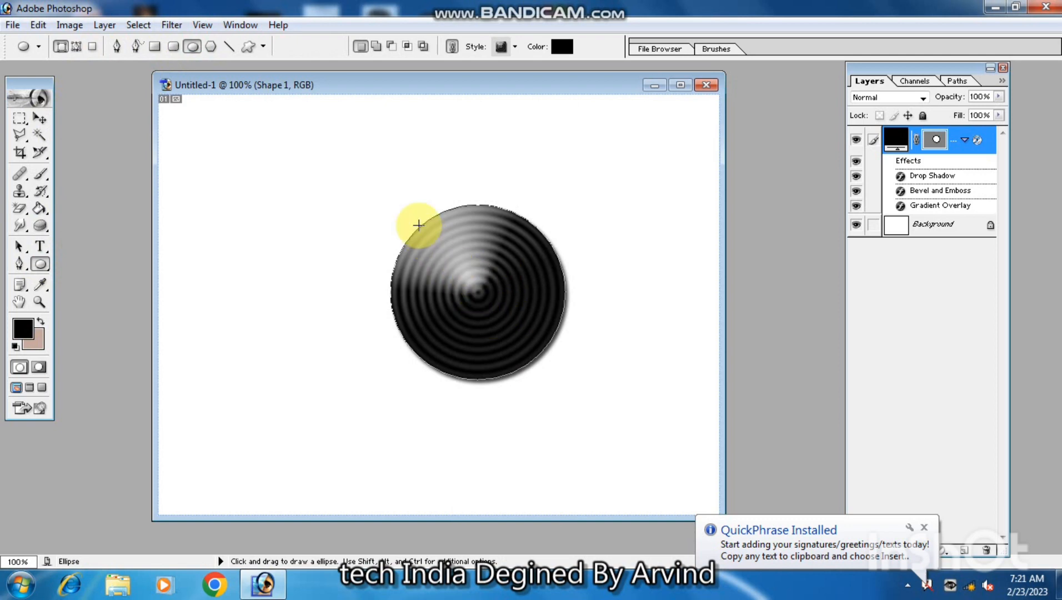
# - Remove the layer style from the circle shape so it has a plain black fill
pyautogui.click(516, 48)
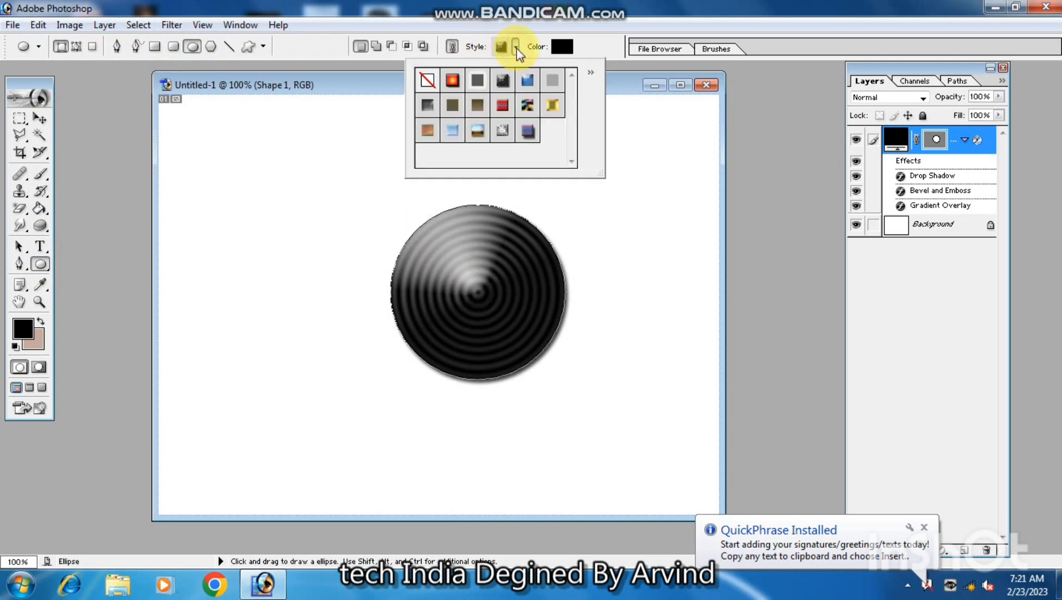
pyautogui.click(431, 81)
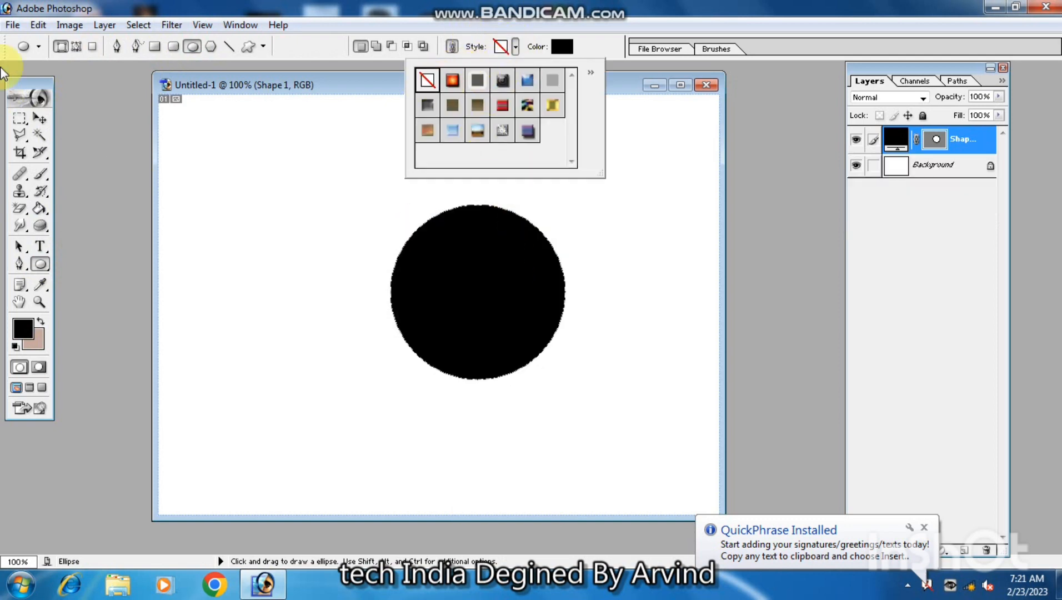
pyautogui.click(39, 118)
pyautogui.doubleClick(427, 284)
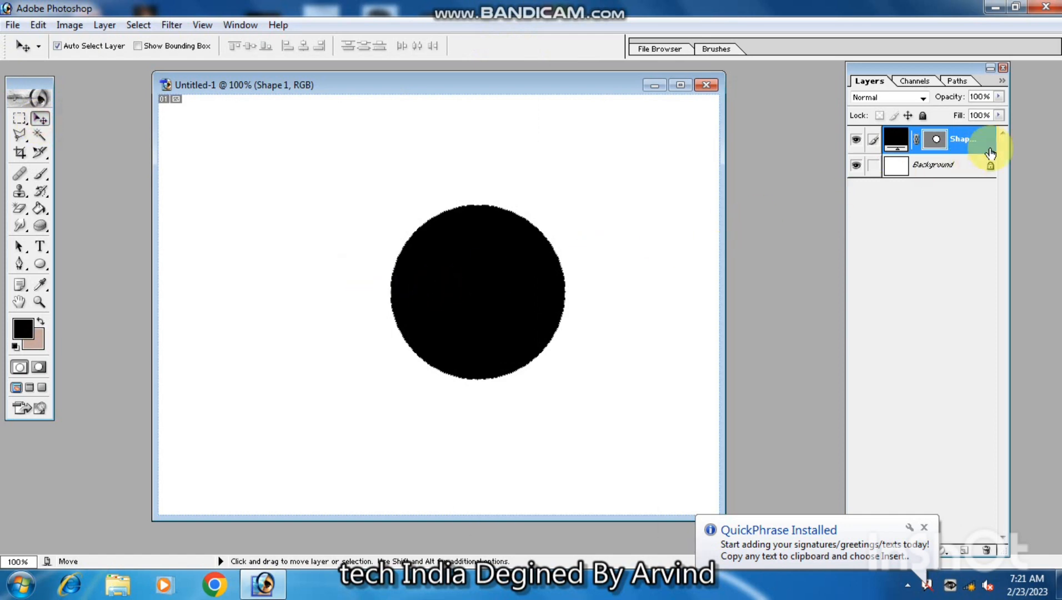
pyautogui.click(964, 552)
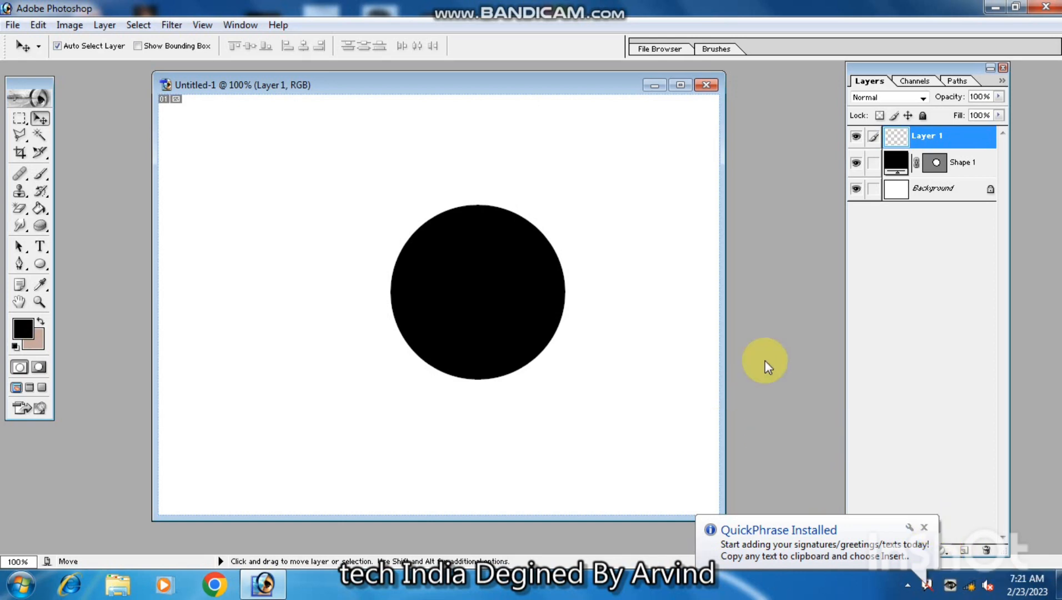
pyautogui.rightClick(944, 136)
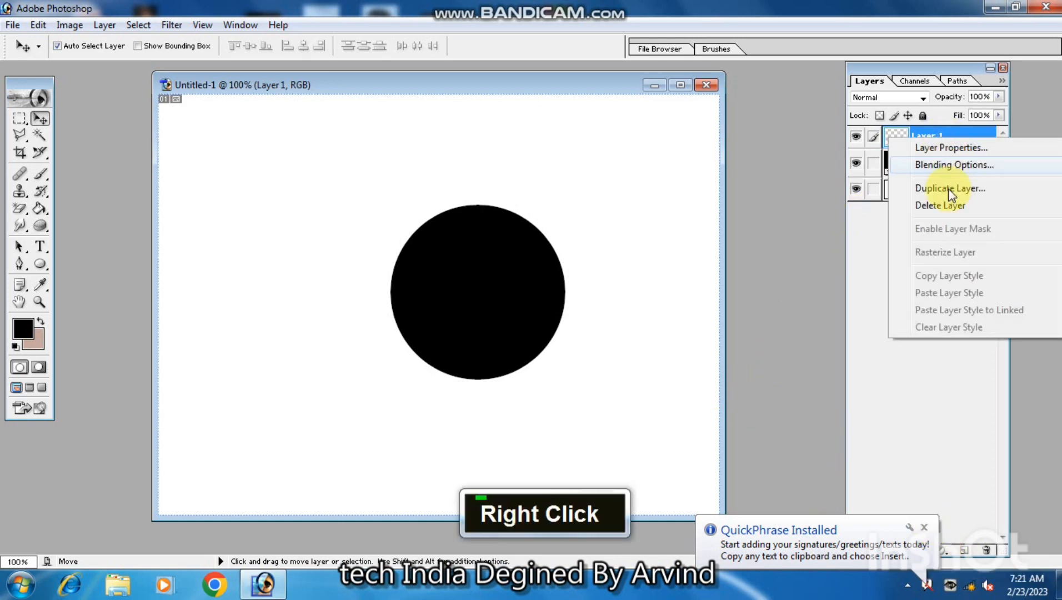
pyautogui.click(940, 206)
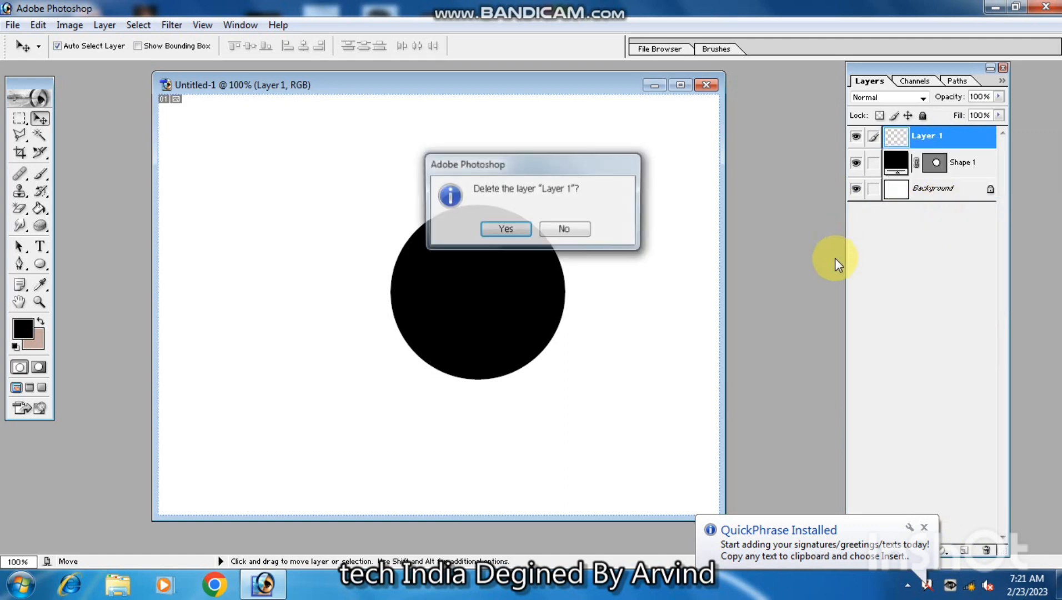
pyautogui.click(504, 229)
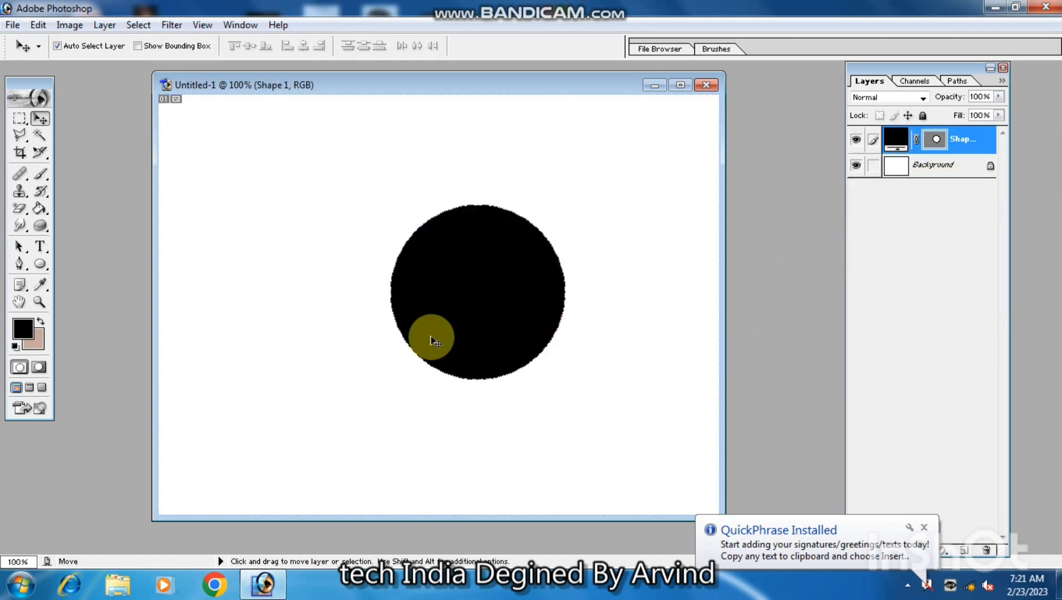
# - Duplicate the circle layer and scale the copy proportionally around its centre to about 71.4%
pyautogui.press('ctrl')
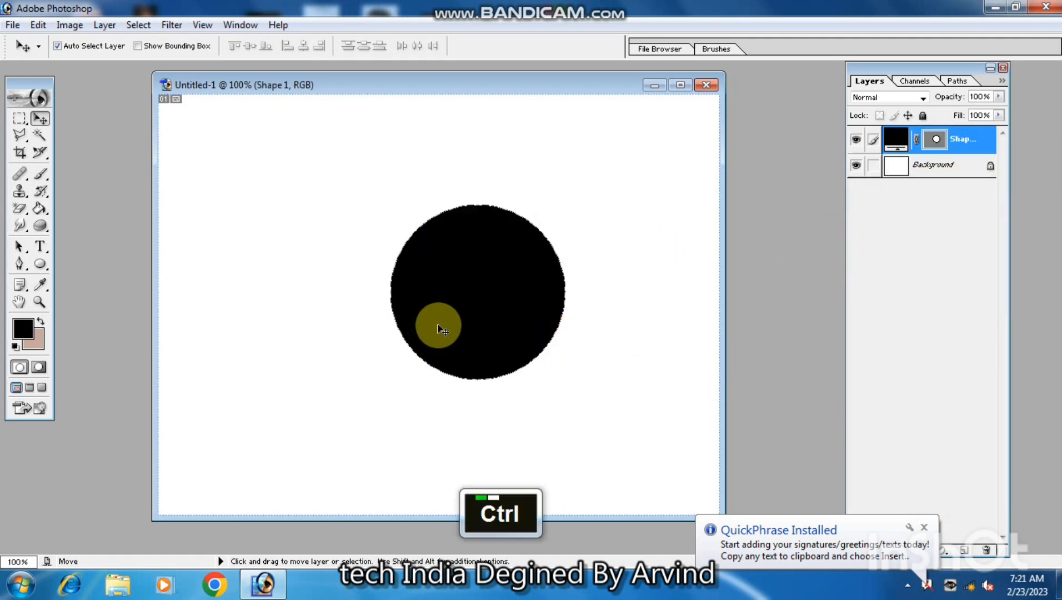
pyautogui.hotkey('ctrl', 'j')
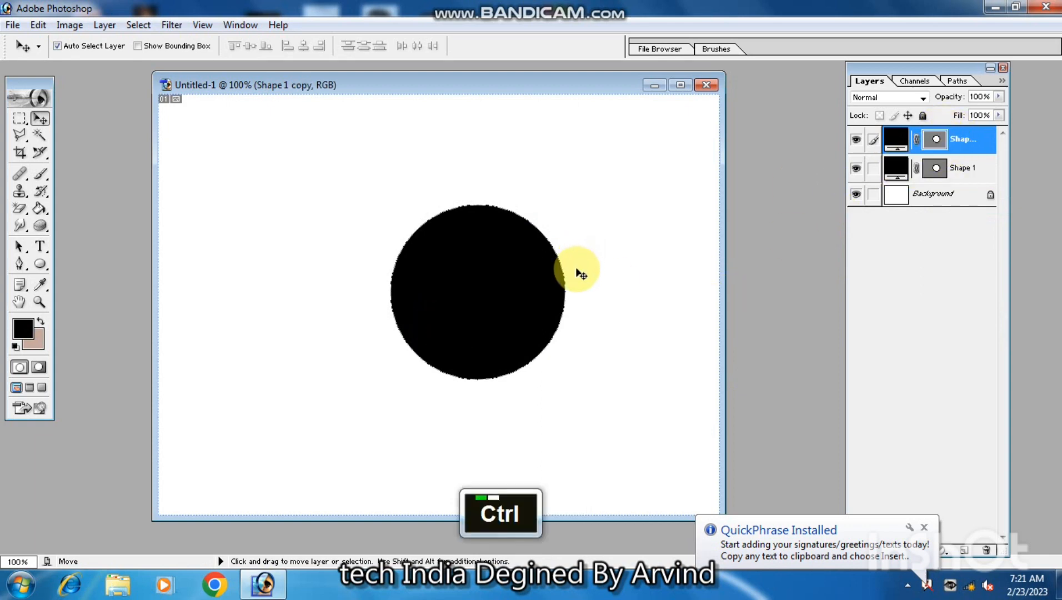
pyautogui.hotkey('ctrl', 't')
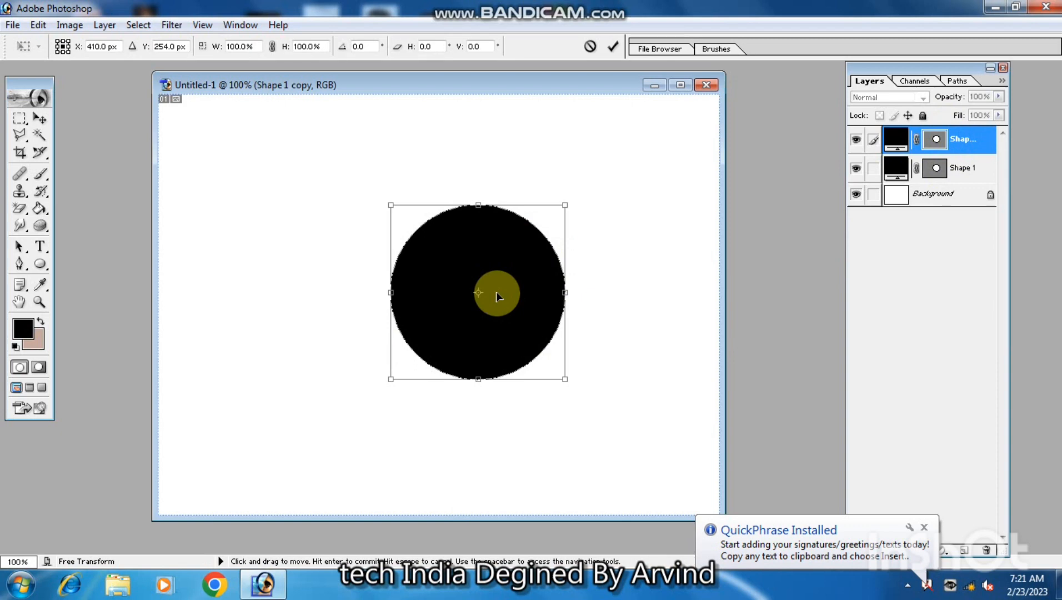
pyautogui.keyDown('alt'); pyautogui.keyDown('shift'); pyautogui.click(565, 204); pyautogui.keyUp('shift'); pyautogui.keyUp('alt')
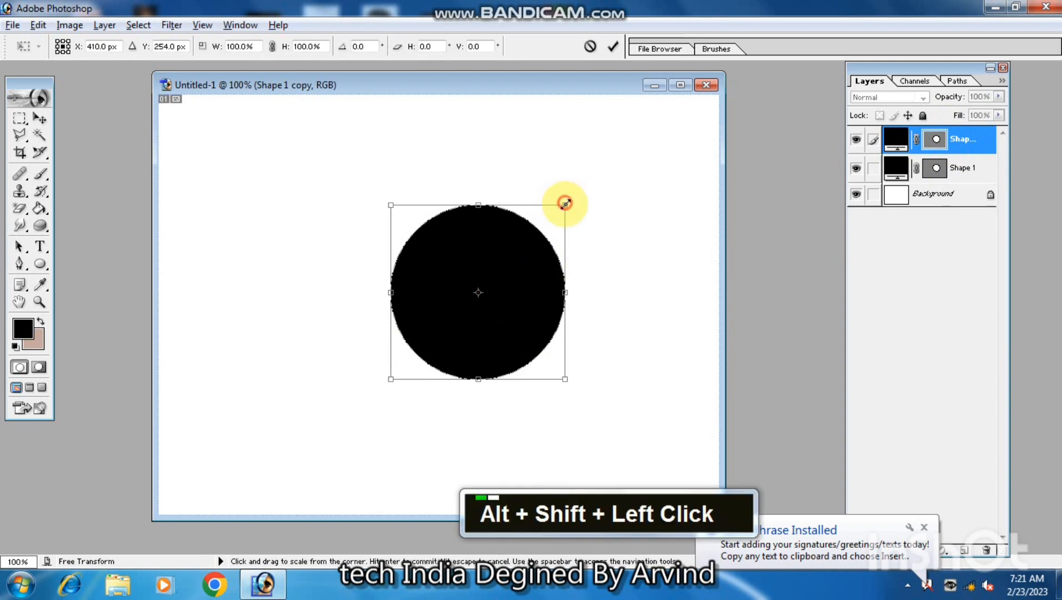
pyautogui.moveTo(565, 205); pyautogui.dragTo(552, 239)
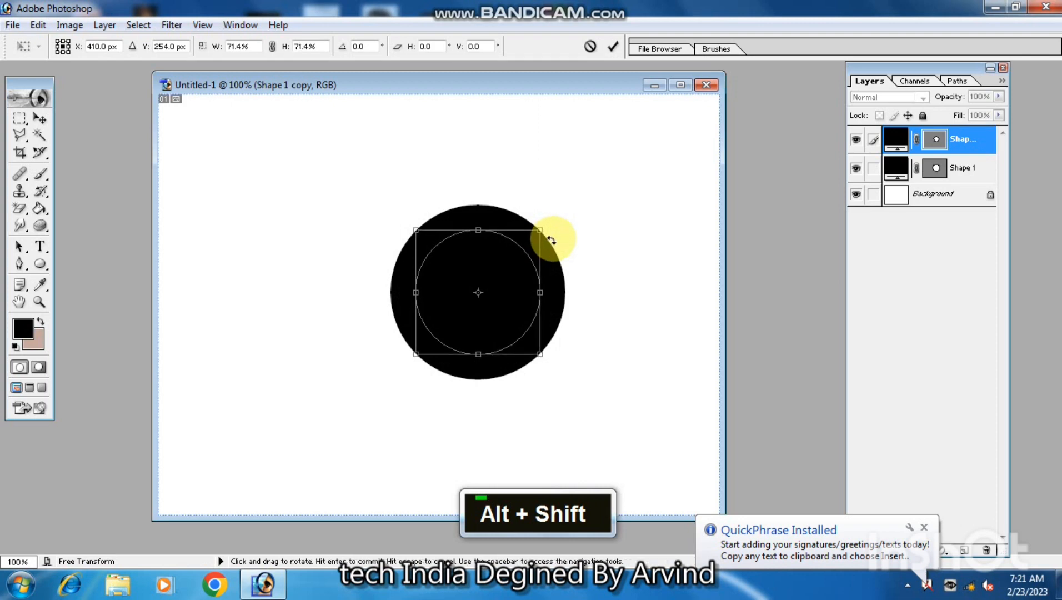
pyautogui.press('Return')
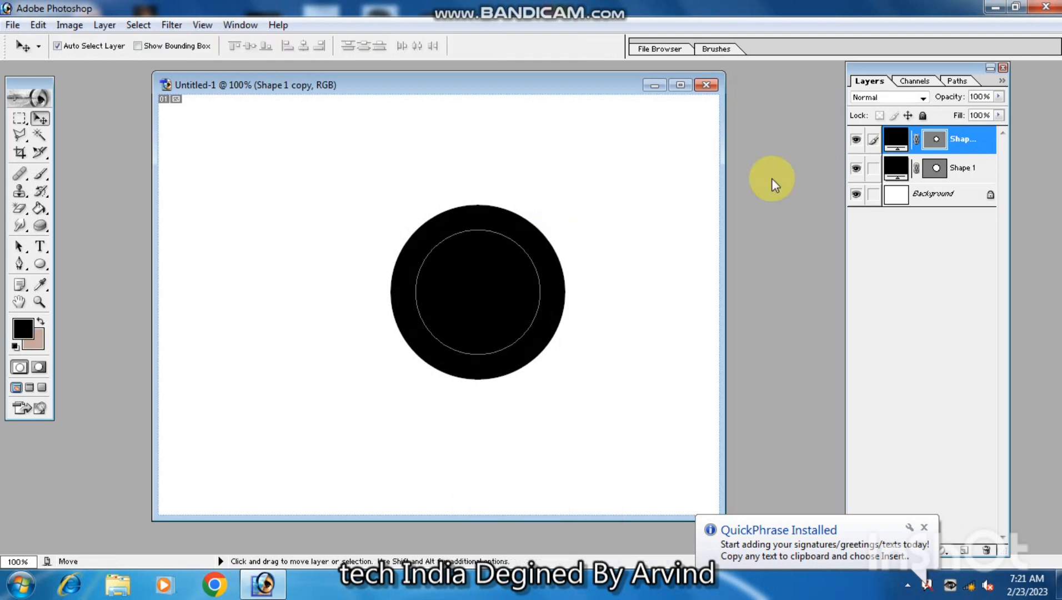
# - Apply a red Color Overlay to the smaller circle, and merge it with the larger circle's layer through linking
pyautogui.rightClick(962, 146)
pyautogui.click(957, 178)
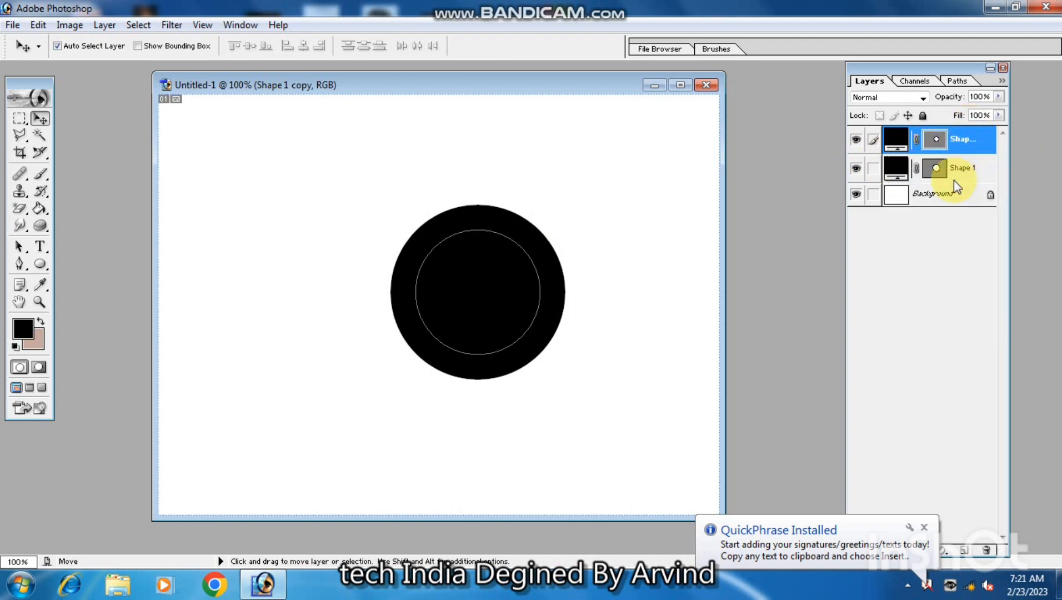
pyautogui.click(667, 231)
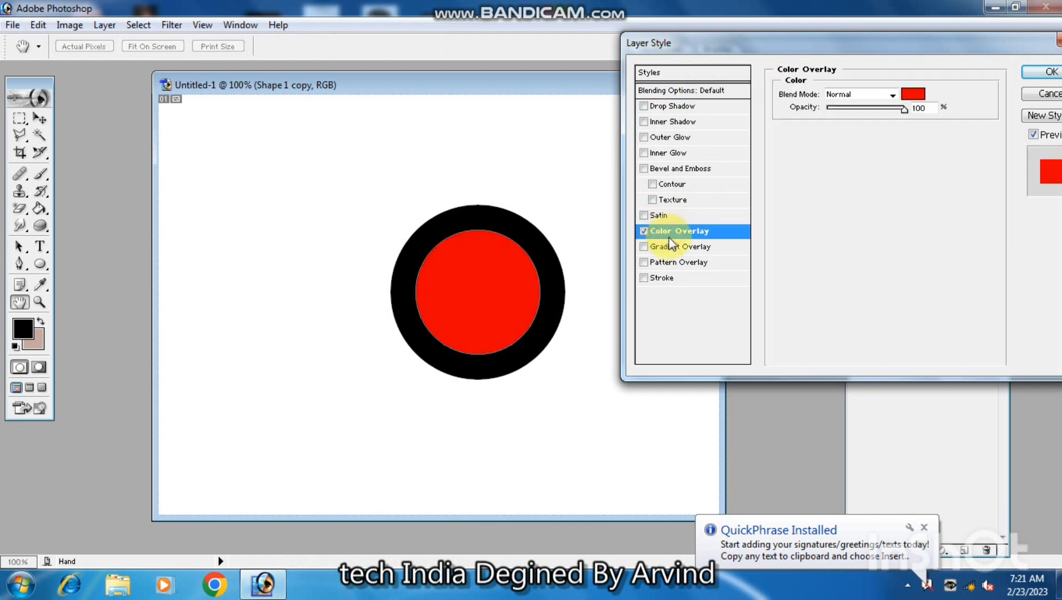
pyautogui.click(1050, 72)
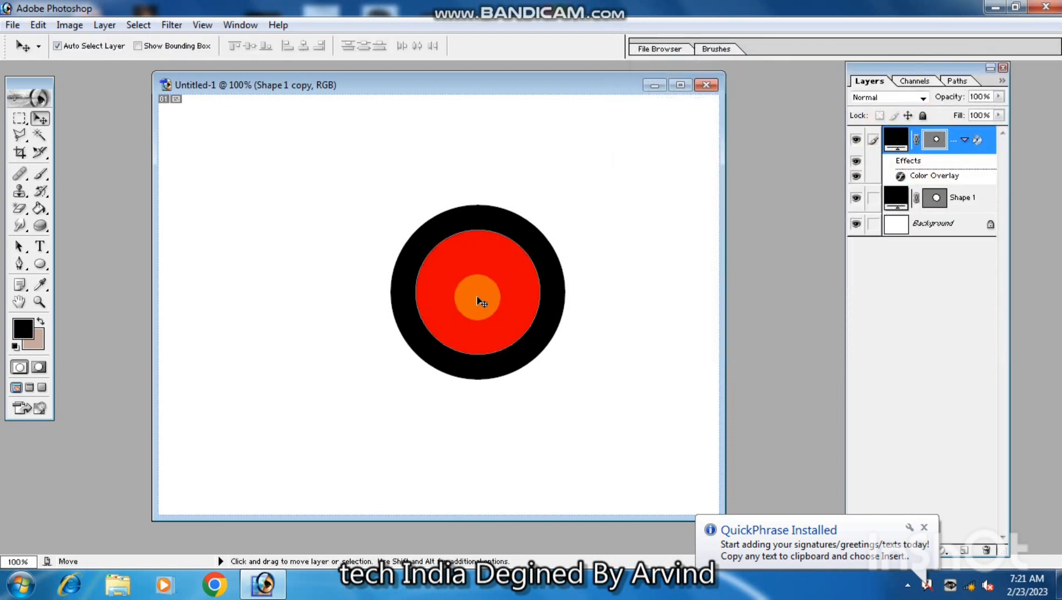
pyautogui.click(874, 199)
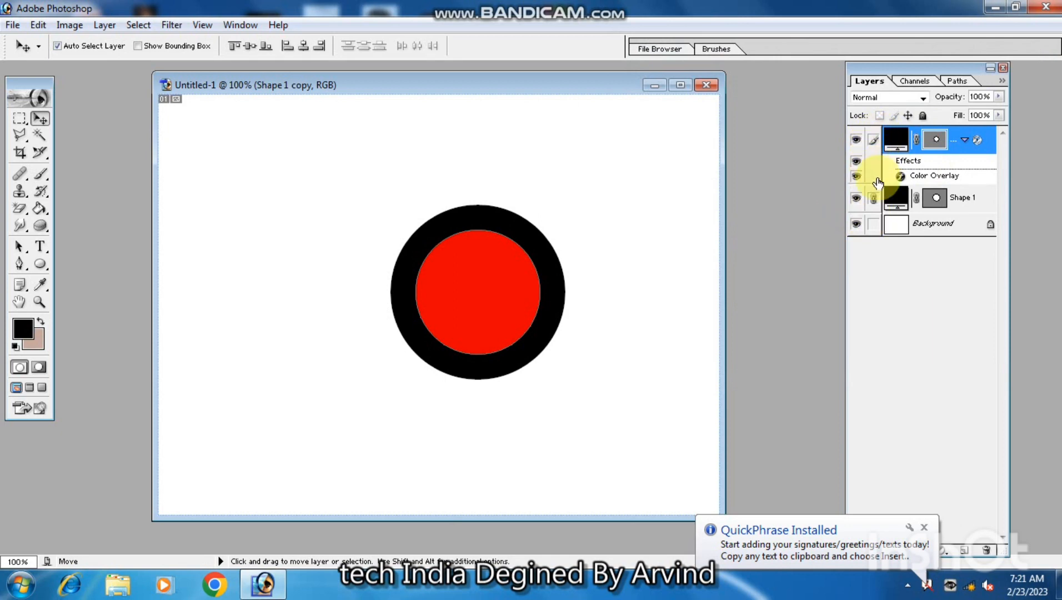
pyautogui.hotkey('ctrl', 'e')
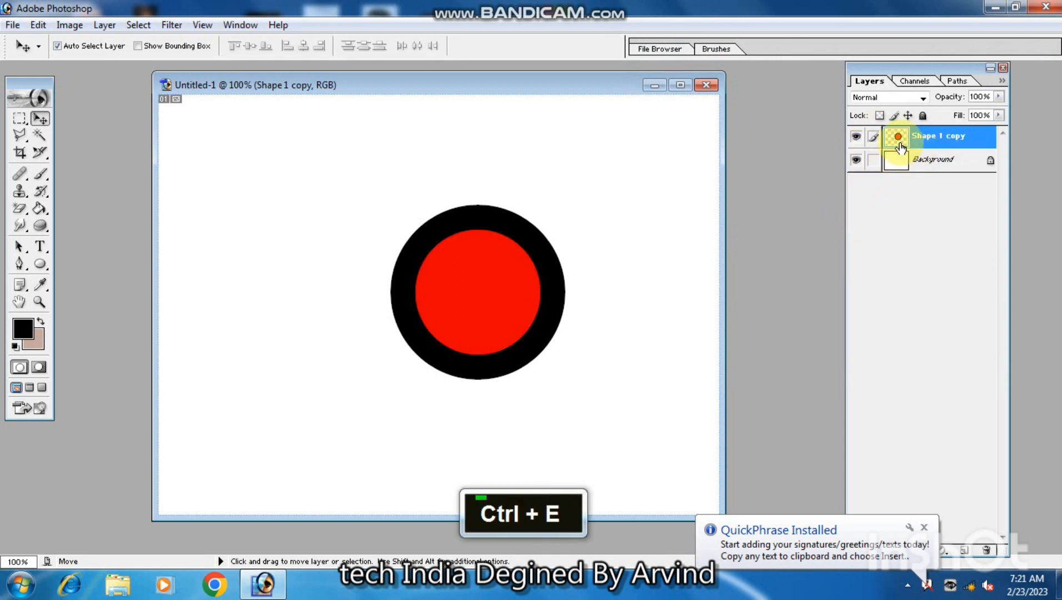
# - Select the red centre with the Magic Wand and delete it, deselect, and move the resulting ring slightly up and left on the canvas
pyautogui.click(43, 135)
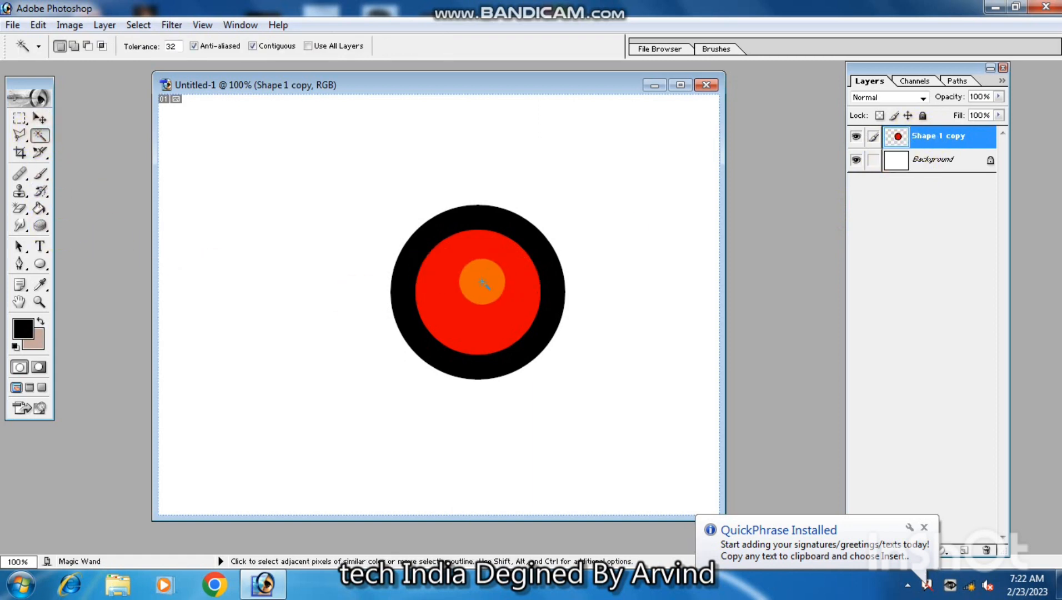
pyautogui.click(486, 284)
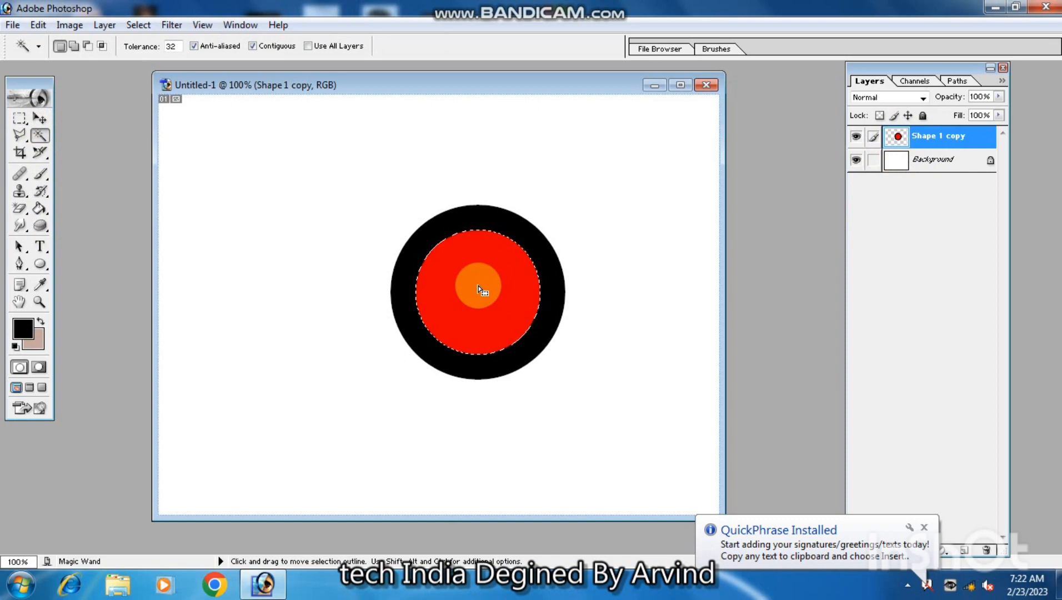
pyautogui.press('Delete')
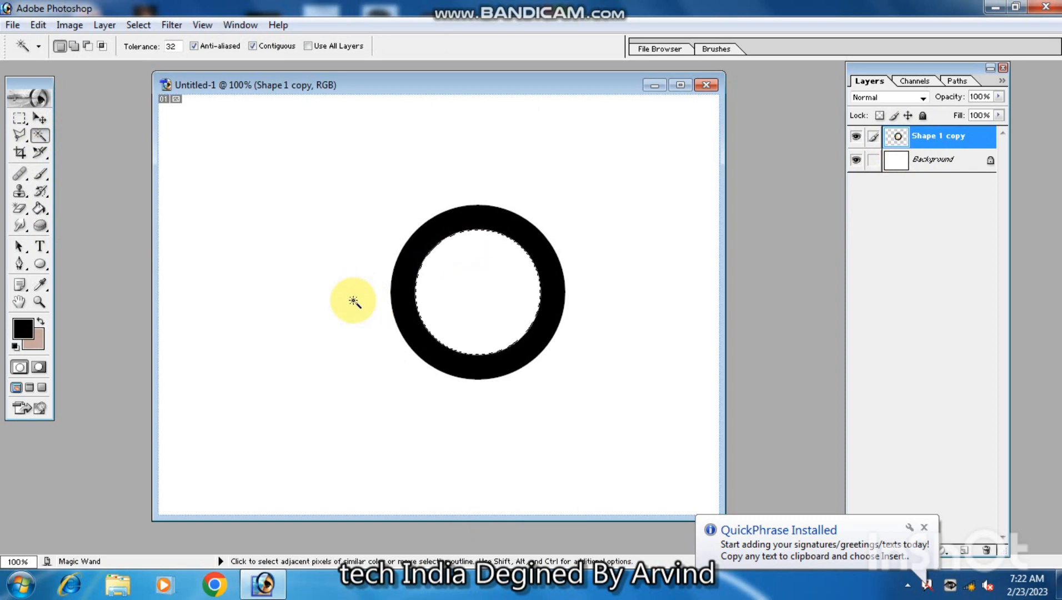
pyautogui.press('ctrl')
pyautogui.hotkey('ctrl', 'd')
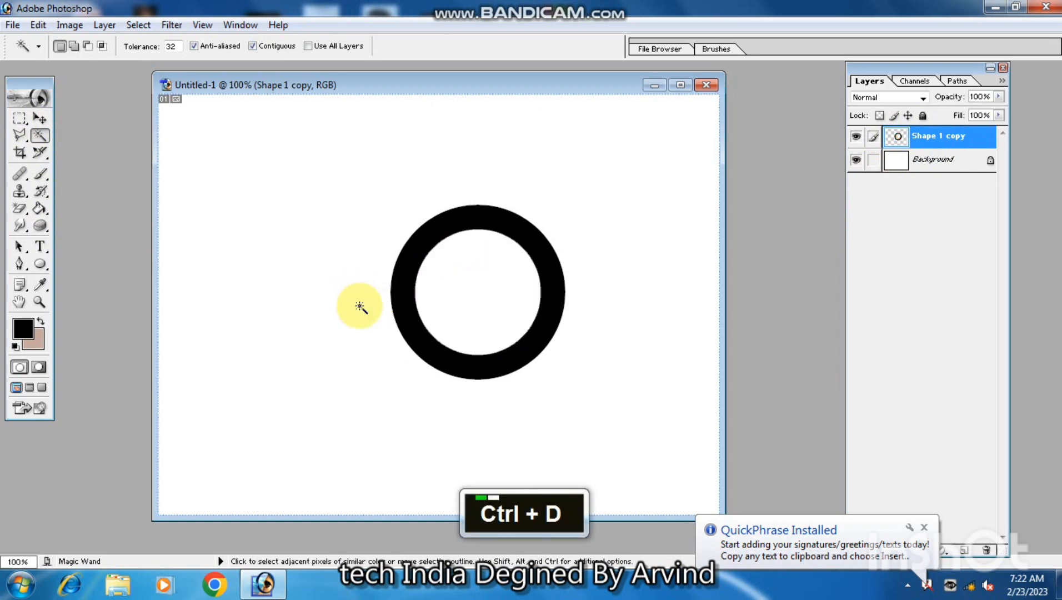
pyautogui.click(39, 118)
pyautogui.moveTo(463, 232); pyautogui.dragTo(425, 232)
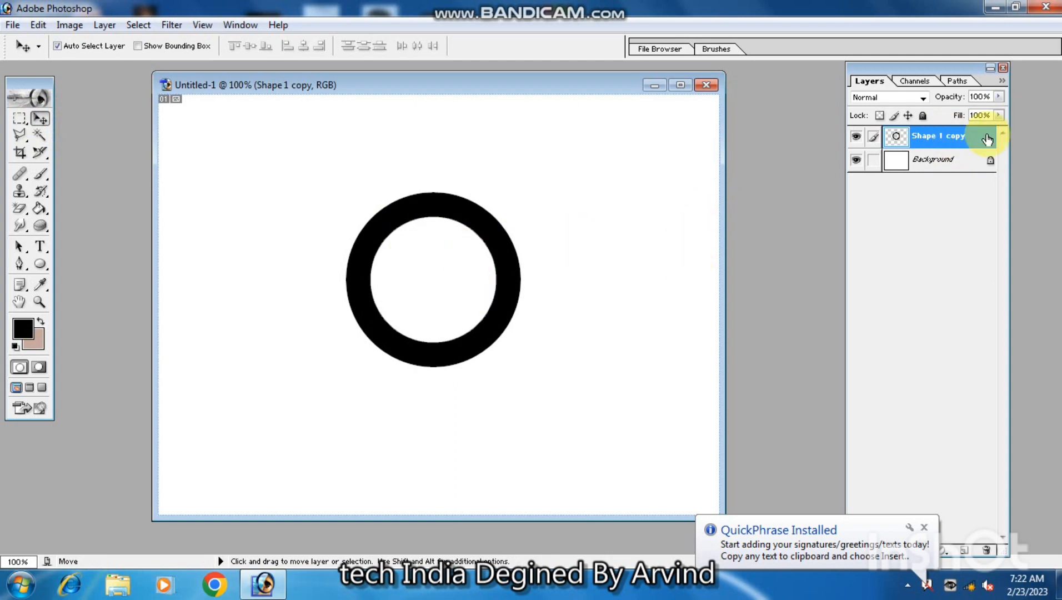
# - Add a Color Overlay to the ring layer and set its colour to a very dark red
pyautogui.rightClick(961, 139)
pyautogui.click(944, 163)
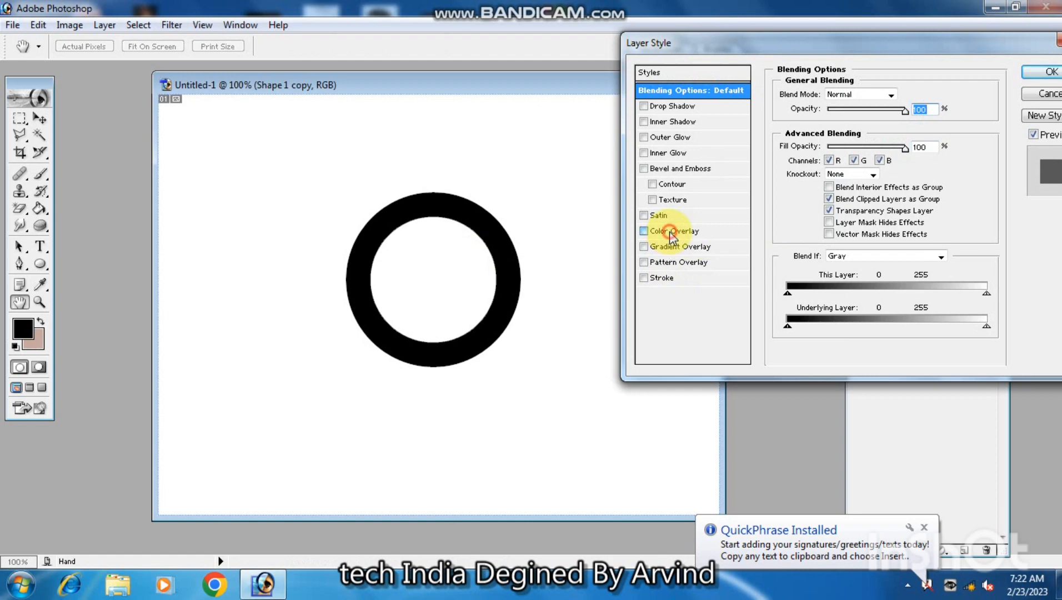
pyautogui.click(669, 231)
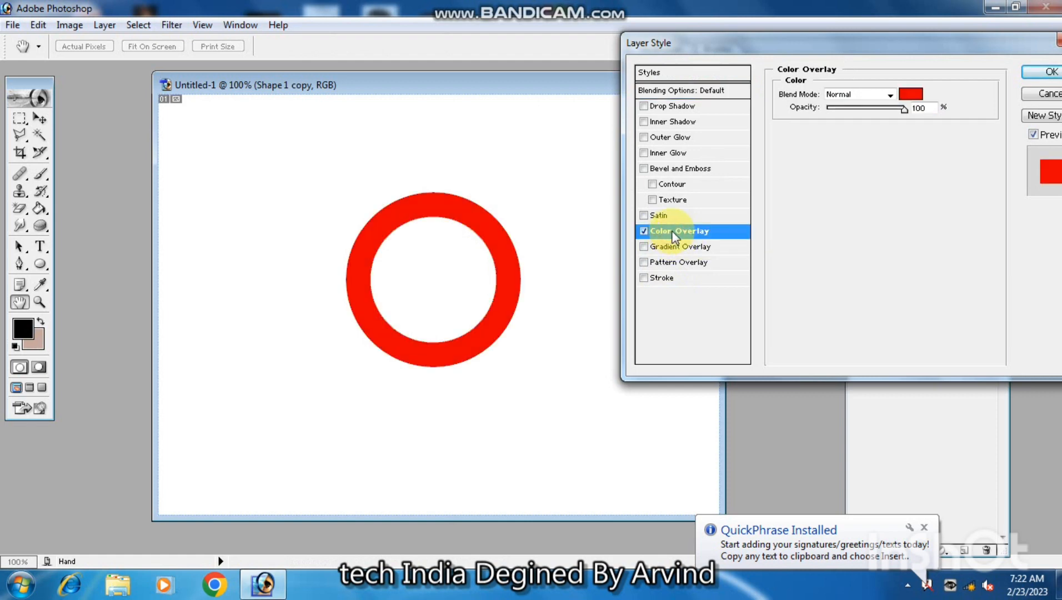
pyautogui.click(909, 95)
pyautogui.click(720, 277)
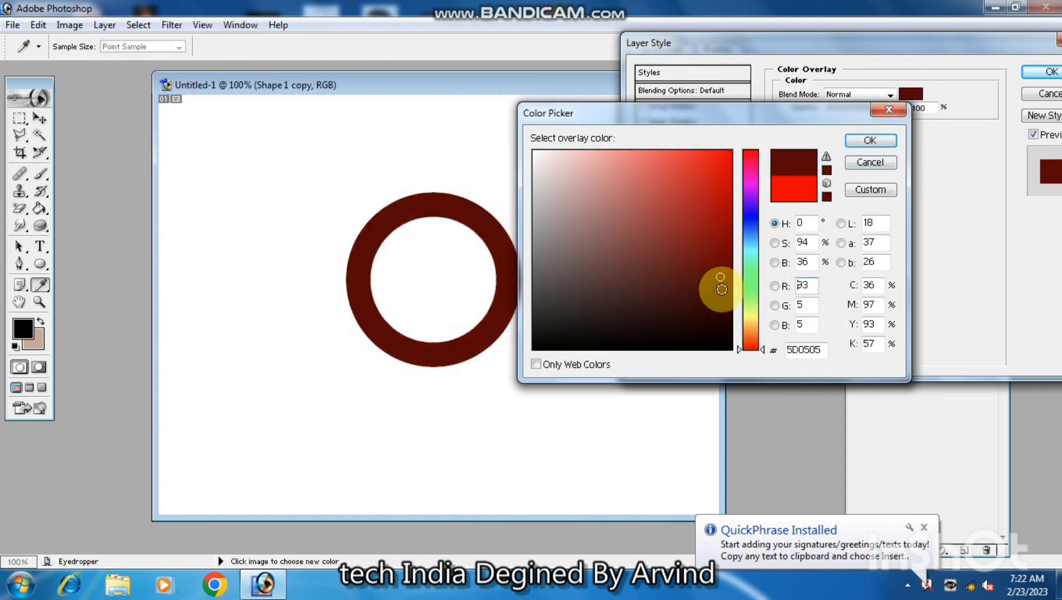
pyautogui.click(722, 290)
pyautogui.click(871, 141)
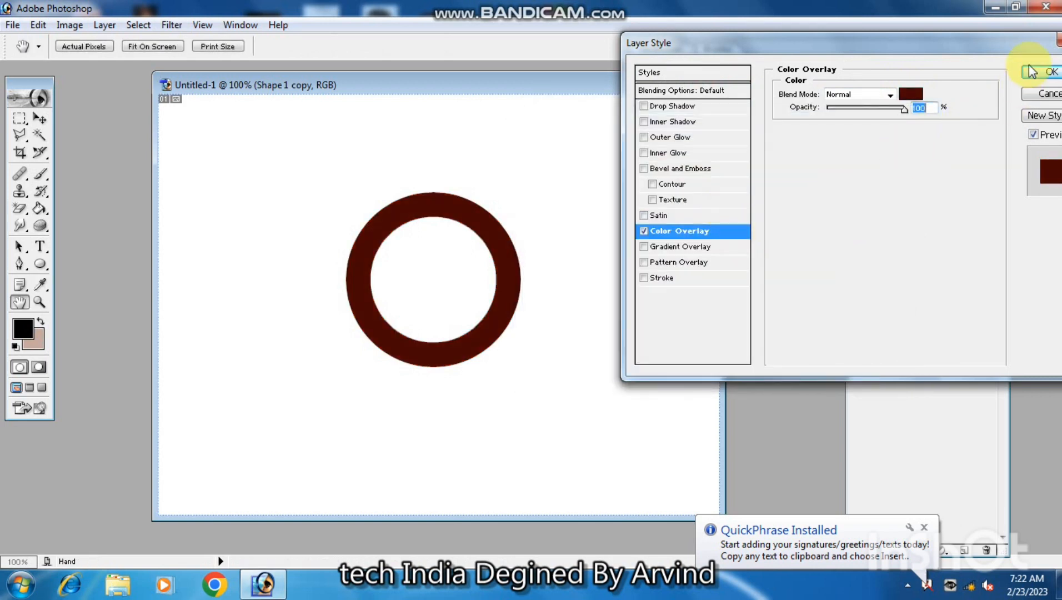
# - Add a Bevel and Emboss to the ring with depth 371%, size 18 px and soften 7 px
pyautogui.click(672, 169)
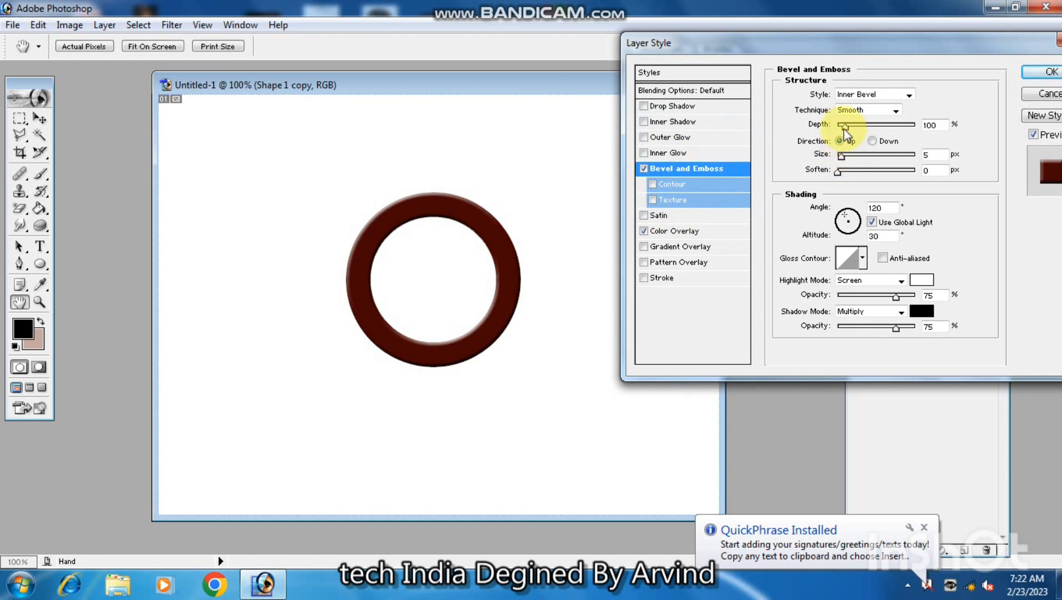
pyautogui.moveTo(844, 129); pyautogui.dragTo(872, 180)
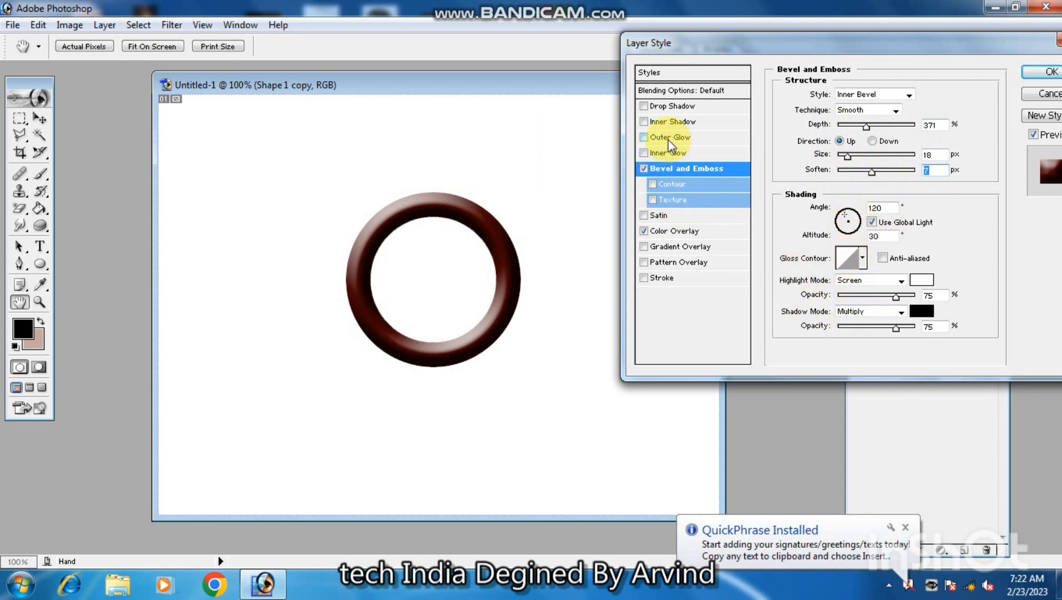
# - Add a Drop Shadow to the ring with distance 0 px, spread 41%, size 59 px and noise 50%
pyautogui.click(665, 107)
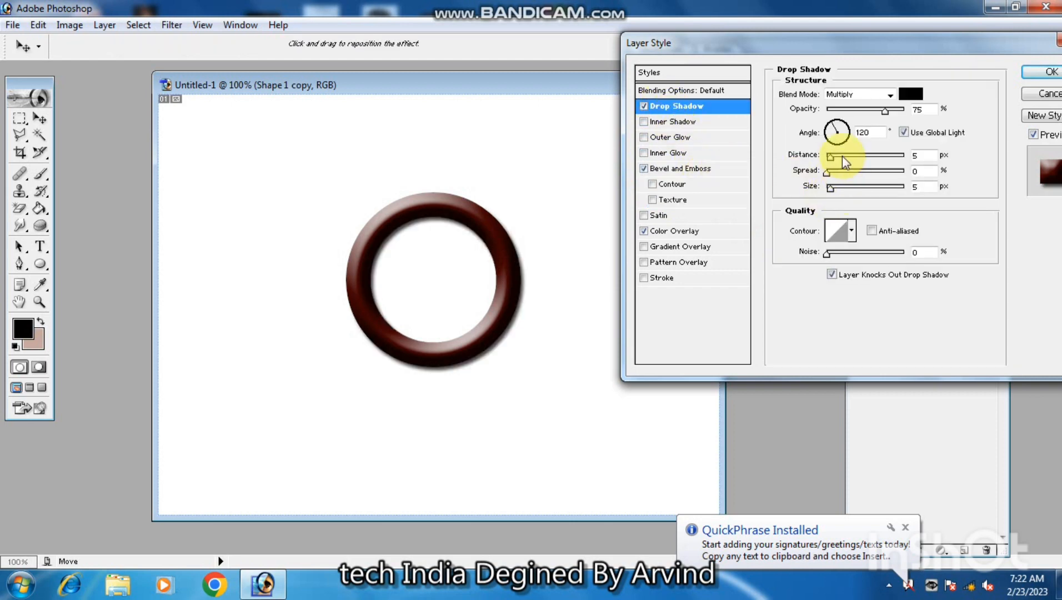
pyautogui.moveTo(830, 156); pyautogui.dragTo(849, 189)
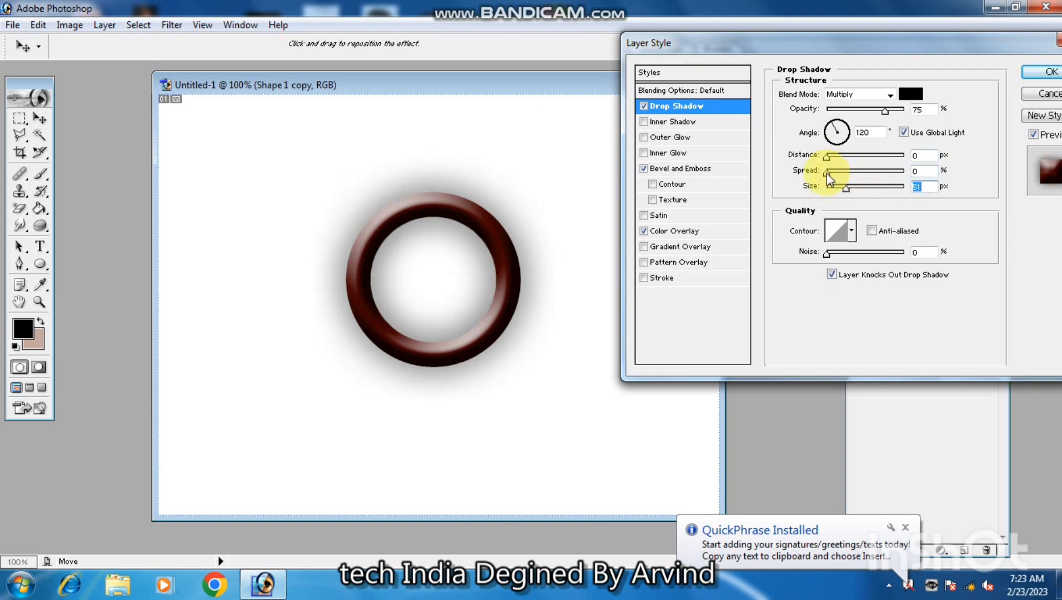
pyautogui.moveTo(826, 174); pyautogui.dragTo(848, 188)
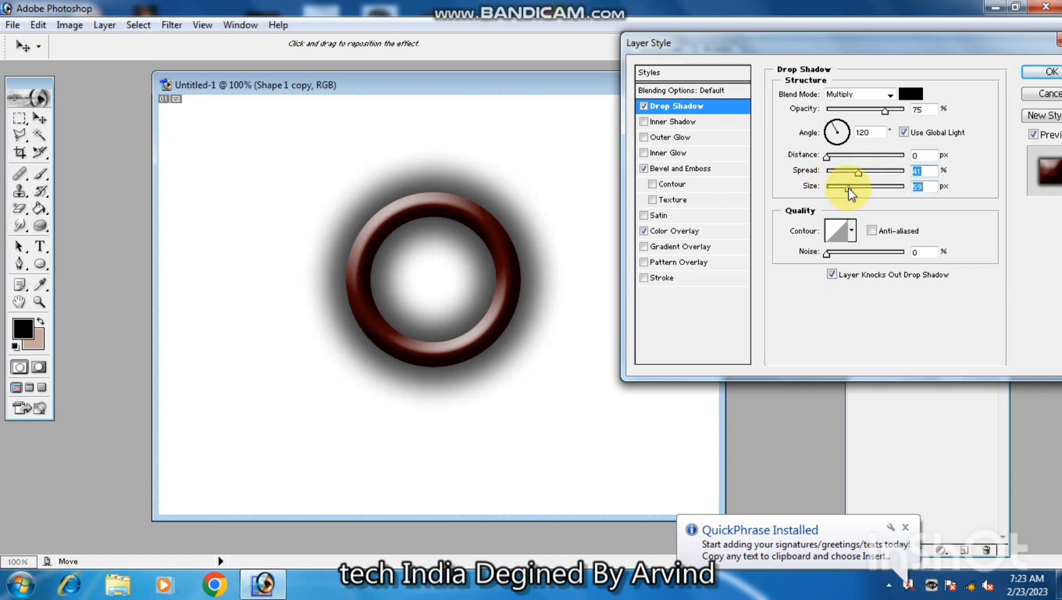
pyautogui.moveTo(827, 254); pyautogui.dragTo(864, 253)
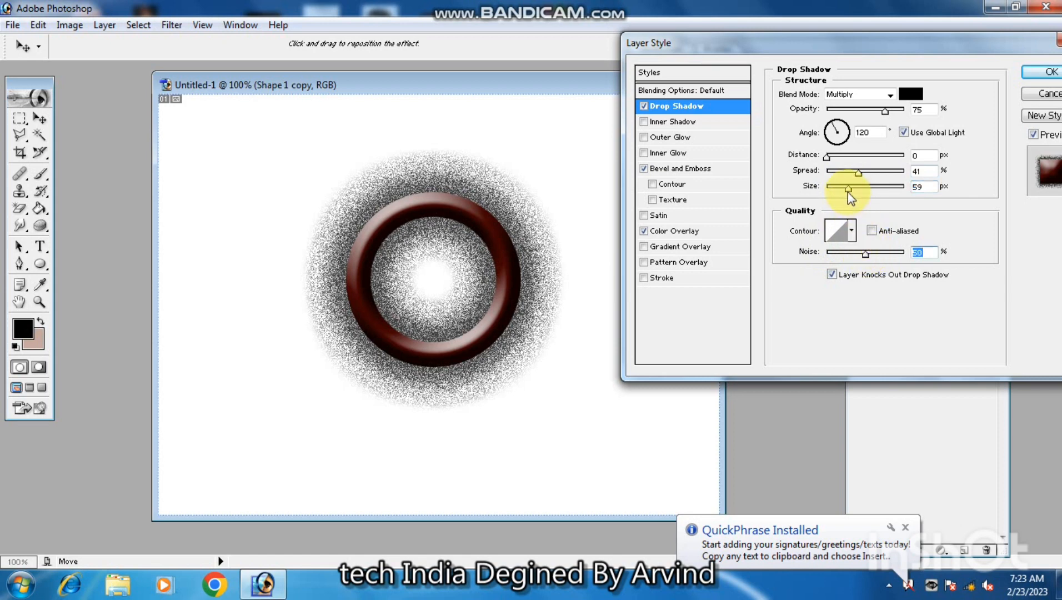
# - Reduce the ring's drop shadow to size 21 px and spread 0%, and apply the layer style
pyautogui.moveTo(848, 190); pyautogui.dragTo(837, 190)
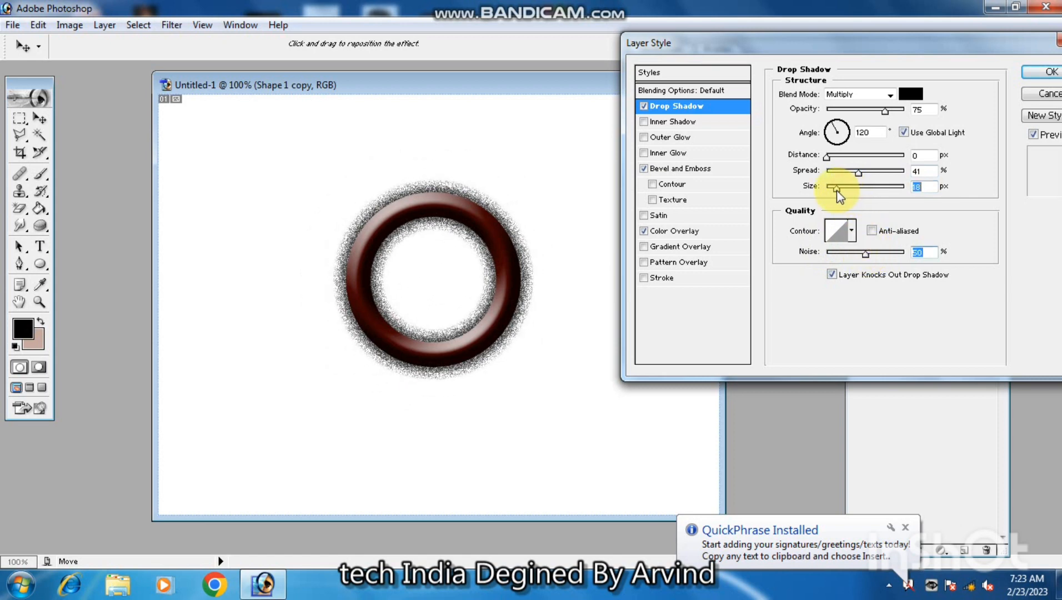
pyautogui.click(844, 189)
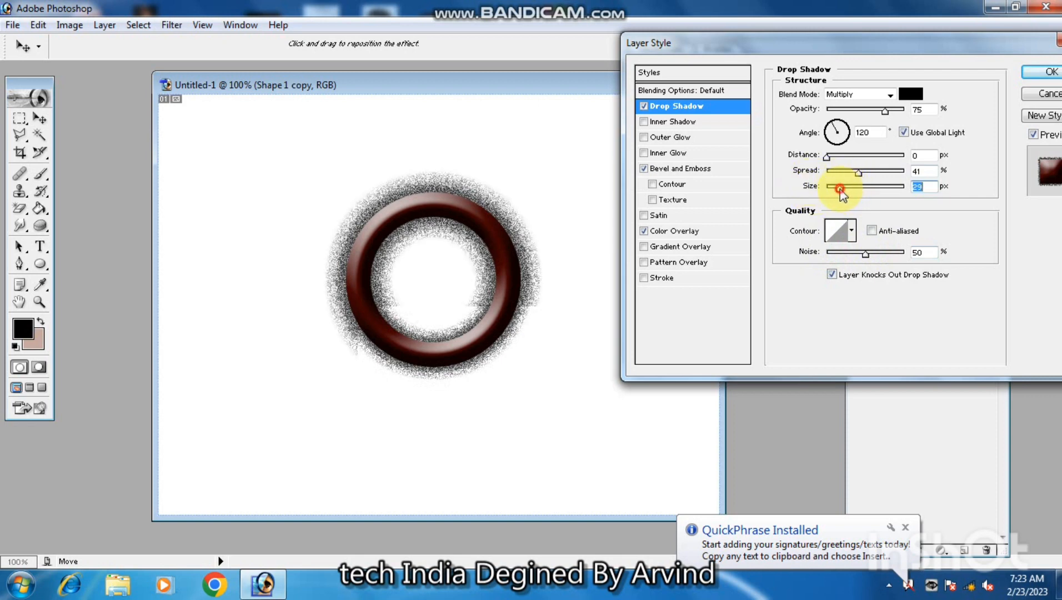
pyautogui.click(844, 173)
pyautogui.click(839, 171)
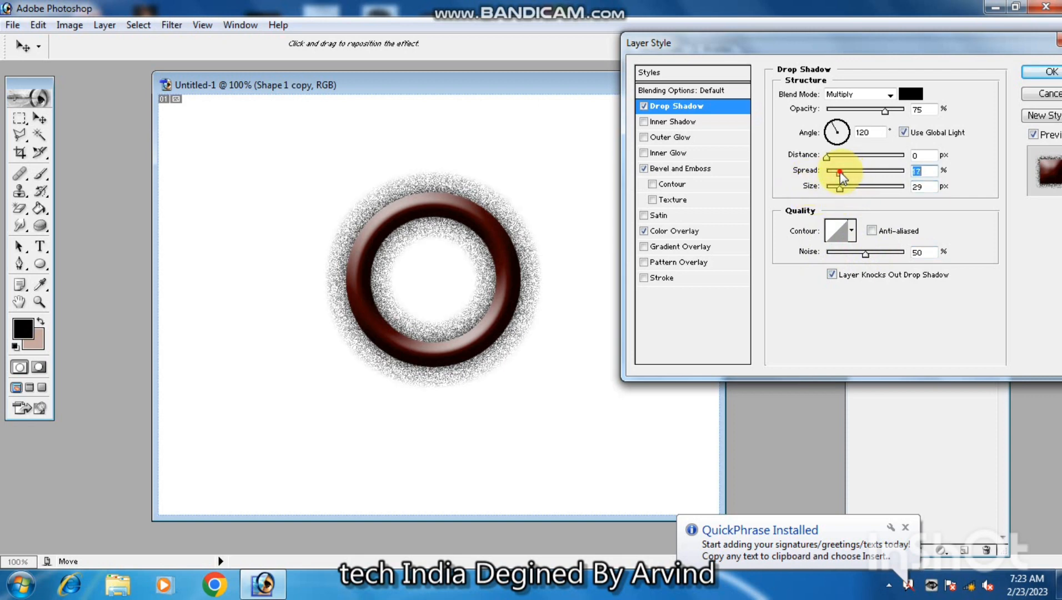
pyautogui.click(835, 171)
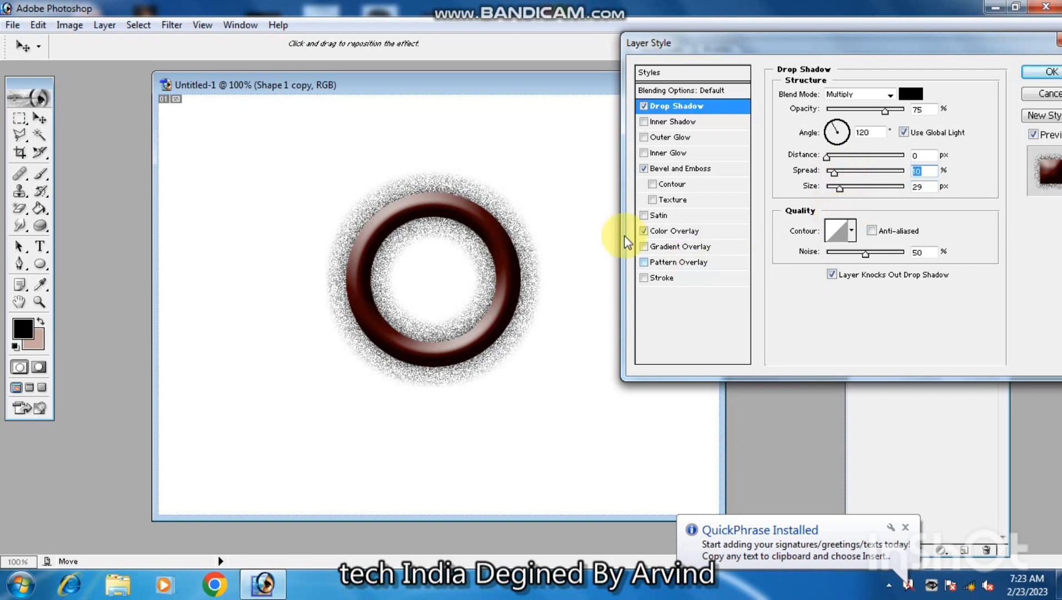
pyautogui.click(831, 187)
pyautogui.click(838, 187)
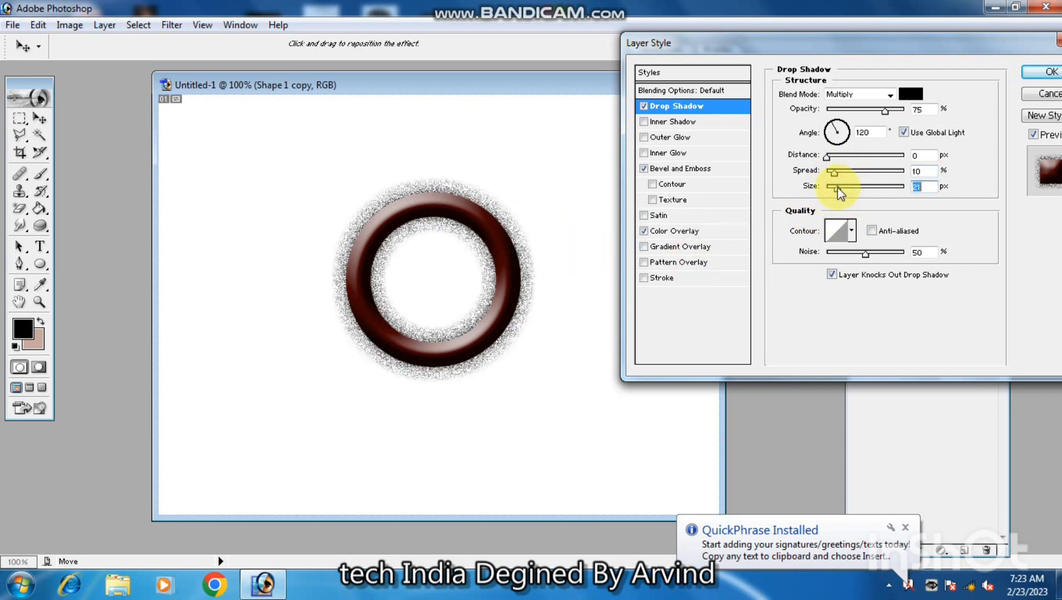
pyautogui.click(835, 187)
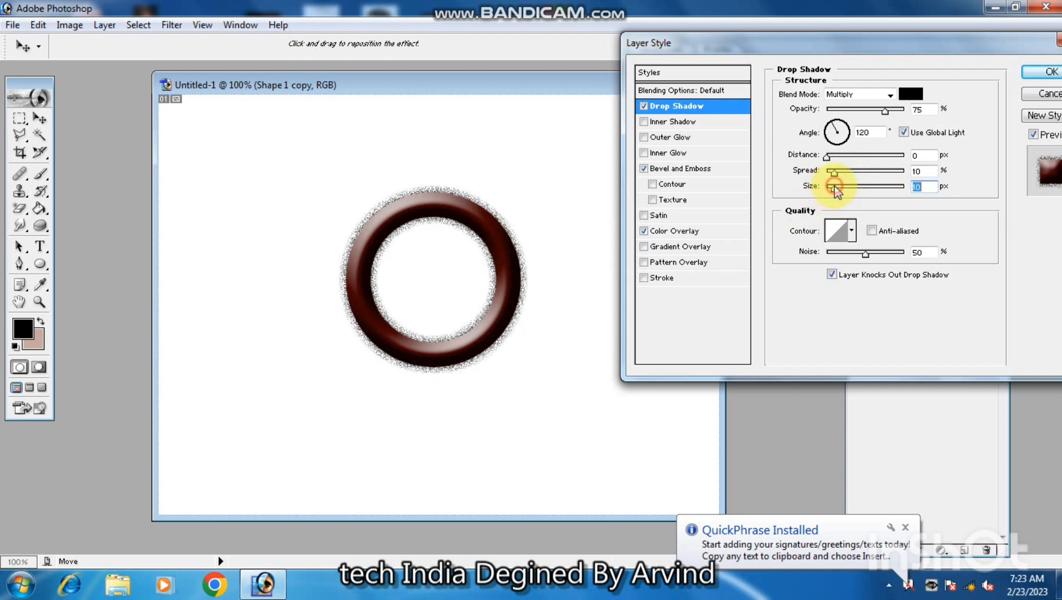
pyautogui.click(838, 189)
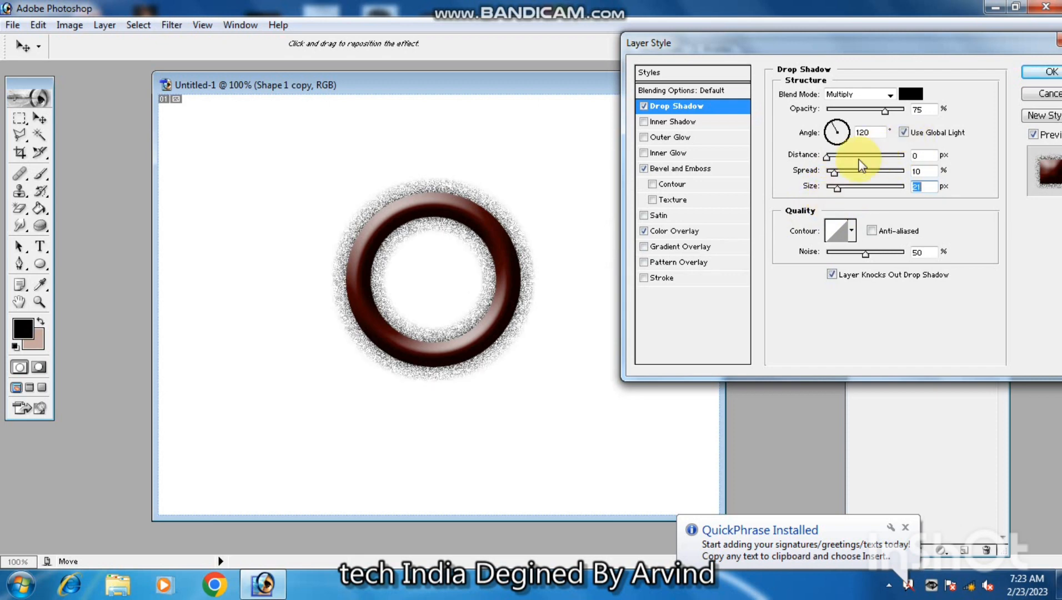
pyautogui.moveTo(831, 172); pyautogui.dragTo(824, 171)
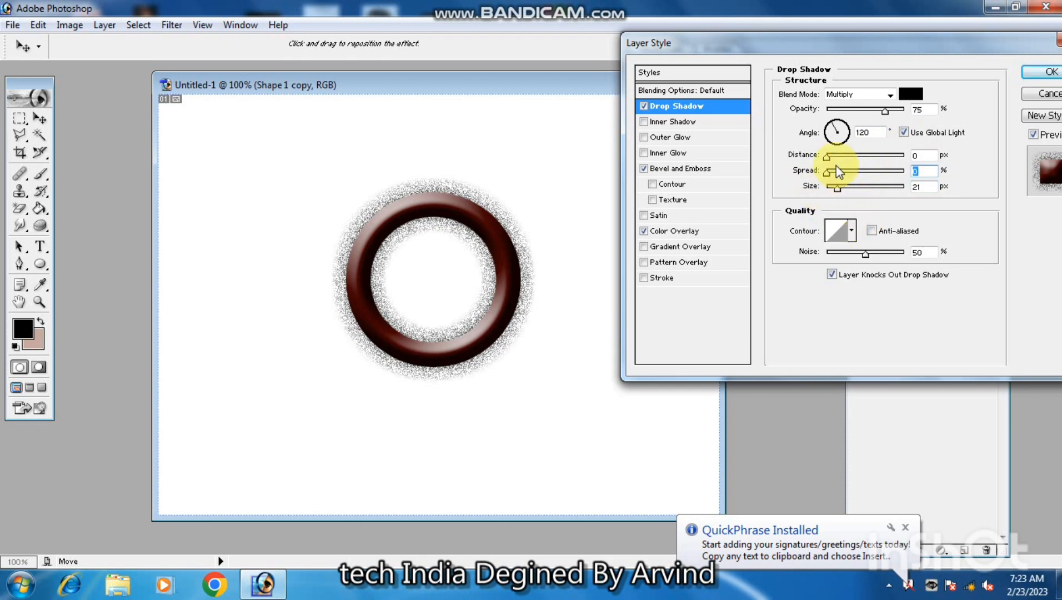
pyautogui.click(1047, 72)
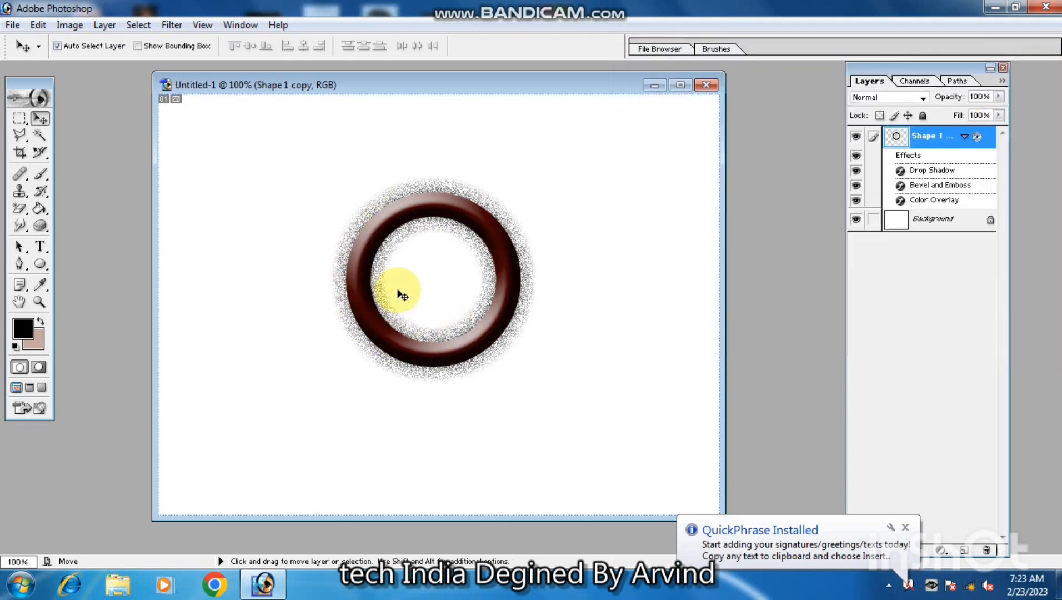
# - Add the letter "A" as point text beside the ring, using the Arial font in the Black style
pyautogui.click(41, 246)
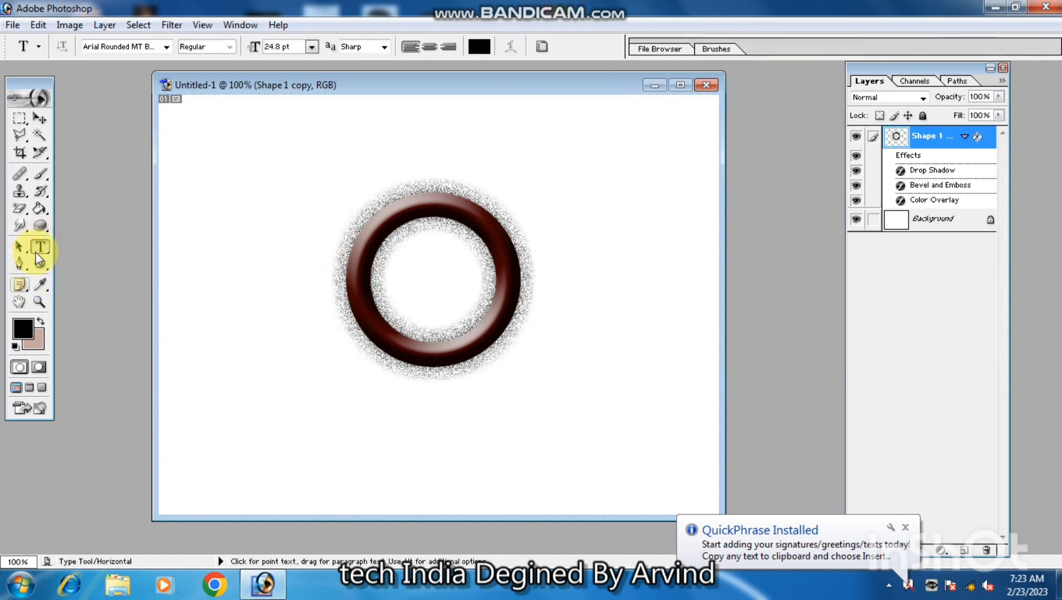
pyautogui.click(254, 300)
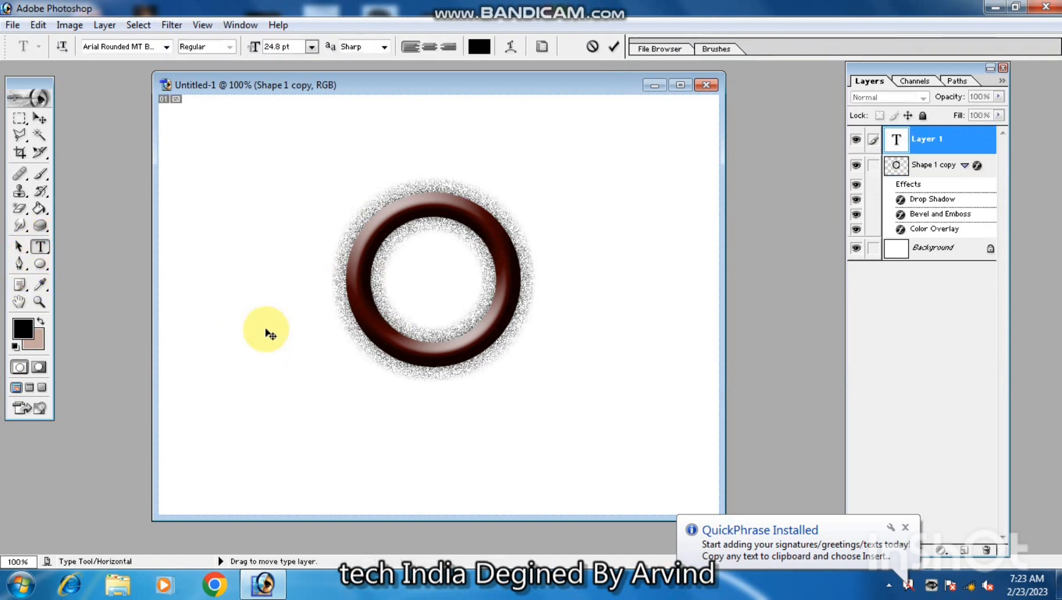
pyautogui.click(166, 47)
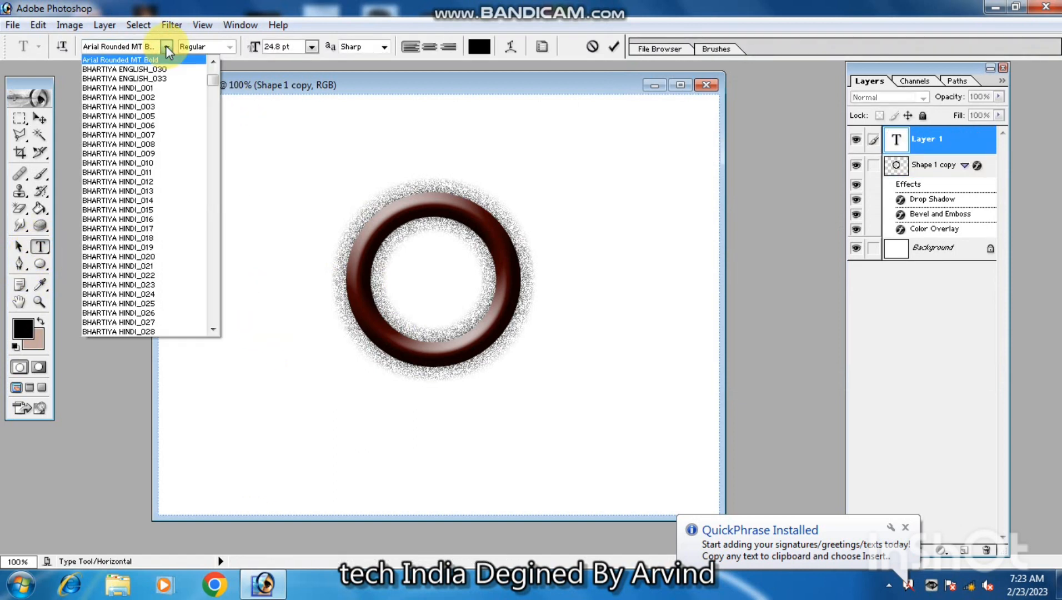
pyautogui.moveTo(213, 85); pyautogui.dragTo(215, 58)
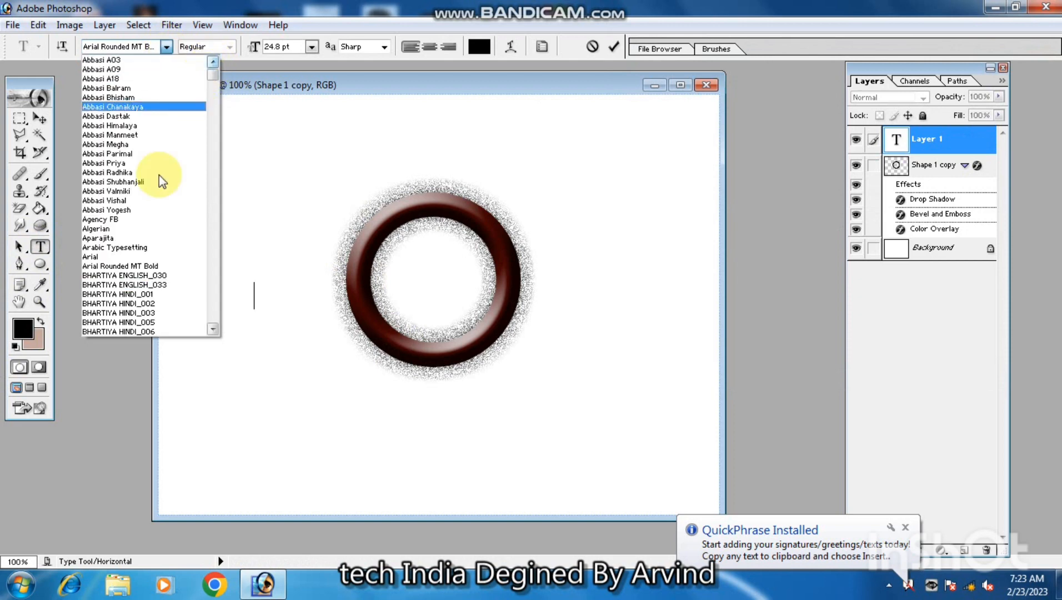
pyautogui.click(116, 256)
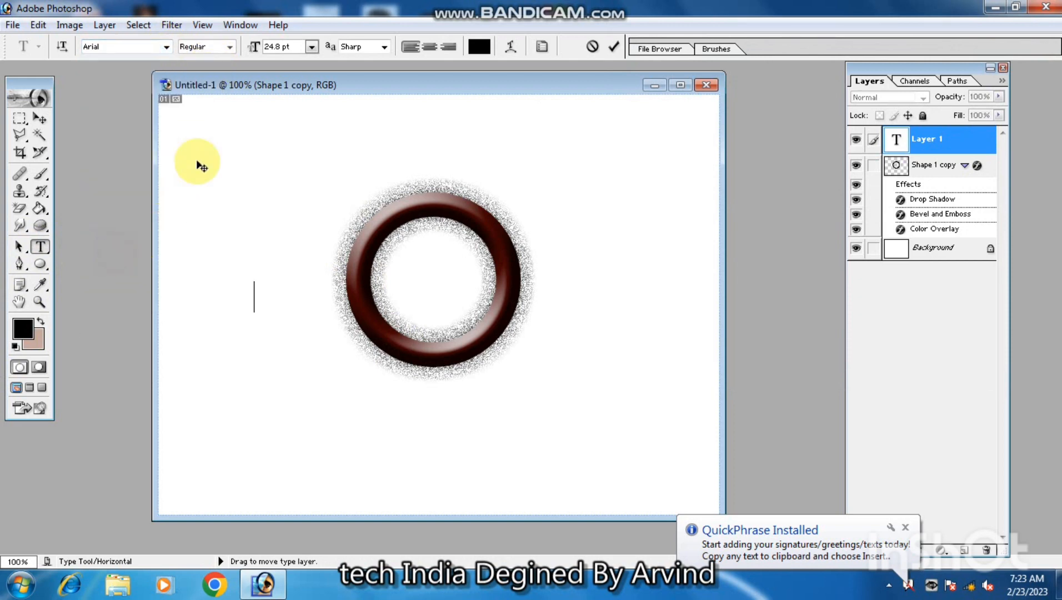
pyautogui.click(228, 47)
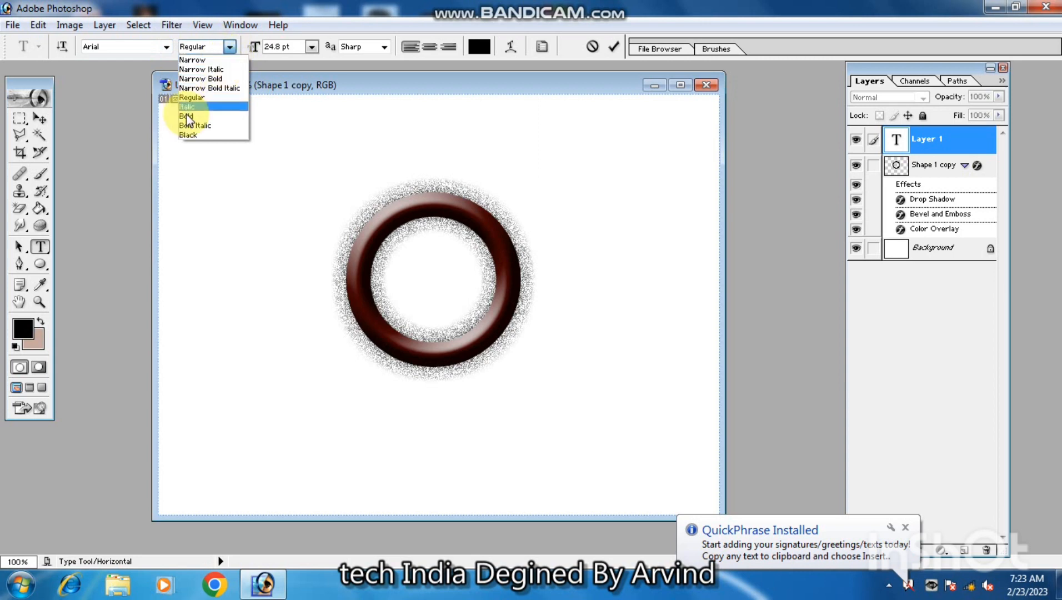
pyautogui.click(191, 135)
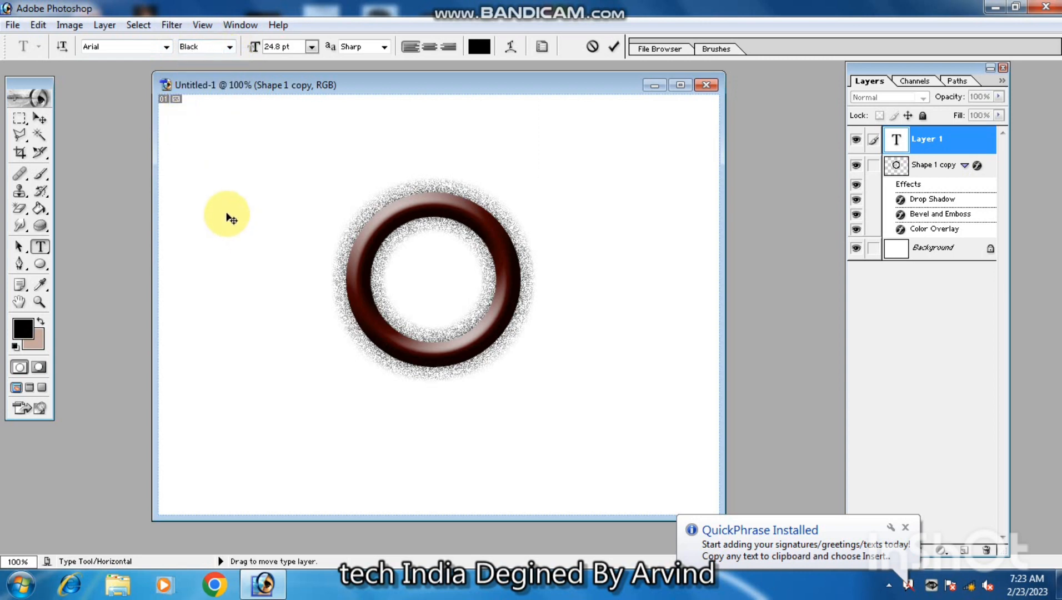
pyautogui.write('A')
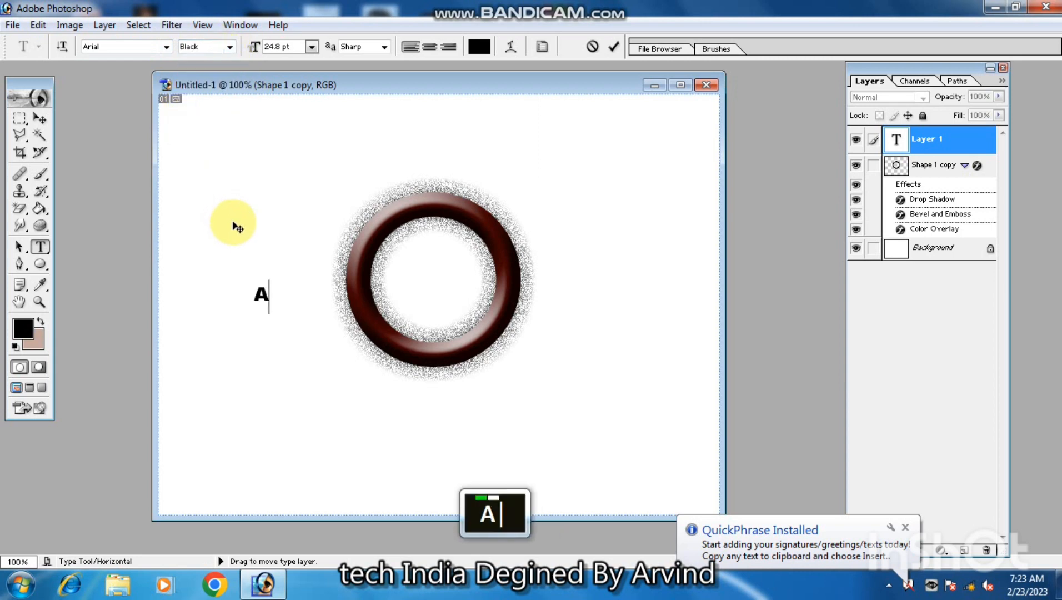
# - Move the letter A inside the ring, scale it proportionally around its centre to about 658.2%, and centre it within the ring
pyautogui.click(39, 118)
pyautogui.moveTo(253, 303); pyautogui.dragTo(429, 284)
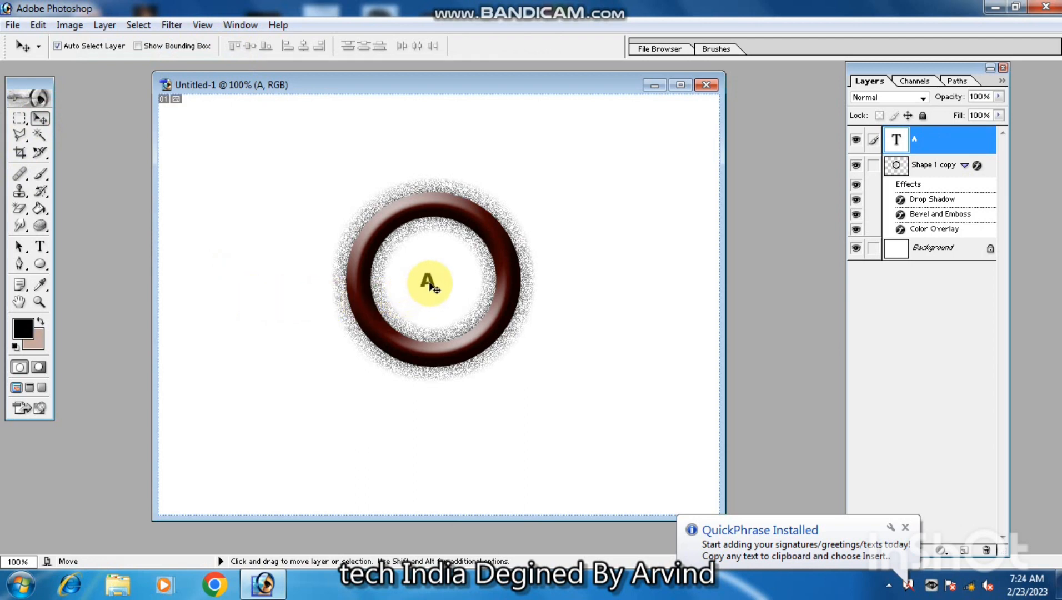
pyautogui.hotkey('ctrl', 't')
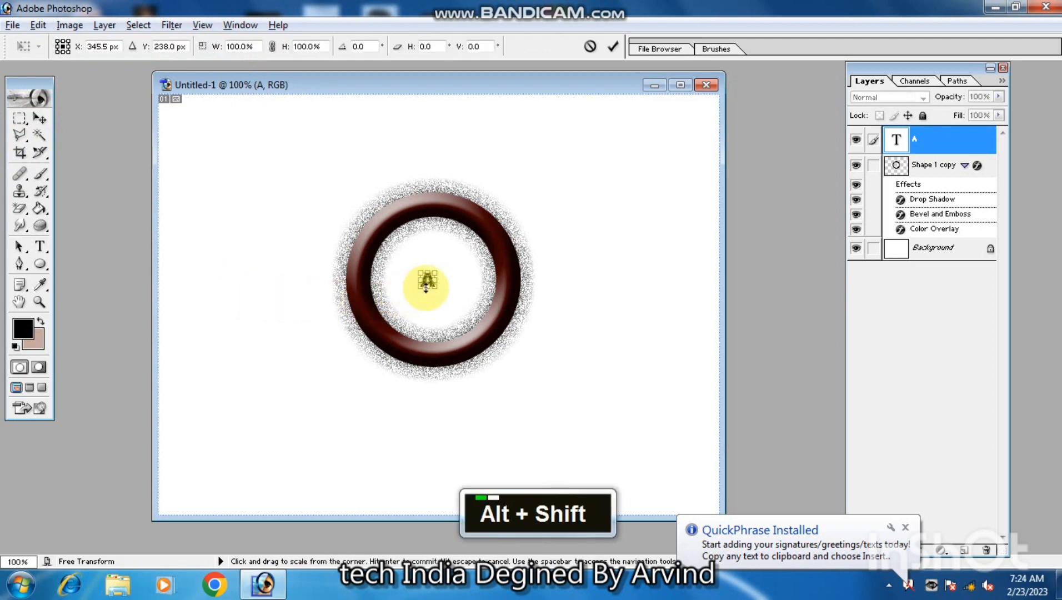
pyautogui.moveTo(433, 287); pyautogui.dragTo(467, 339)
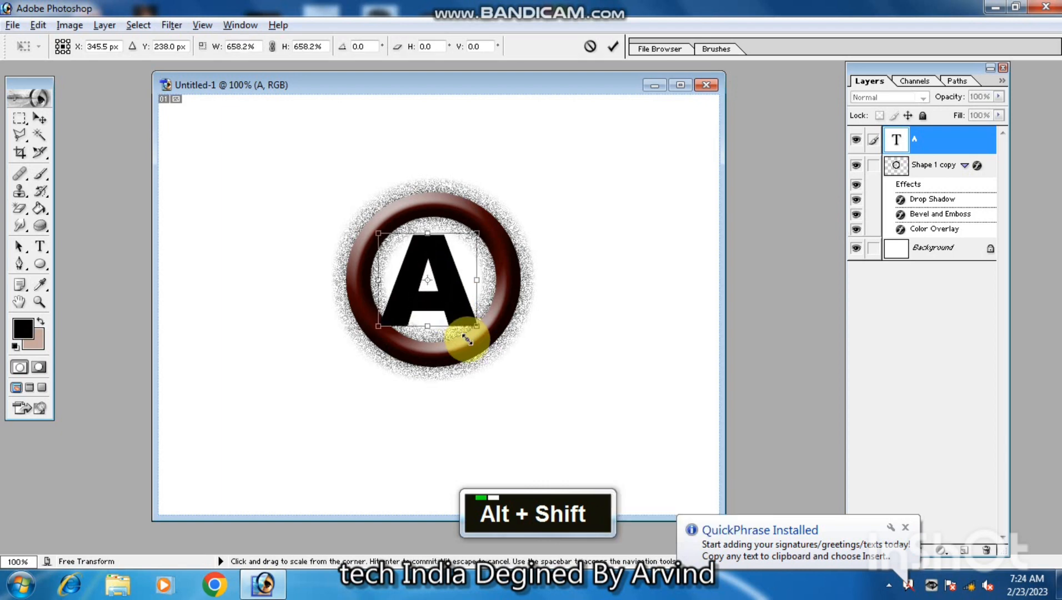
pyautogui.moveTo(451, 297); pyautogui.dragTo(455, 289)
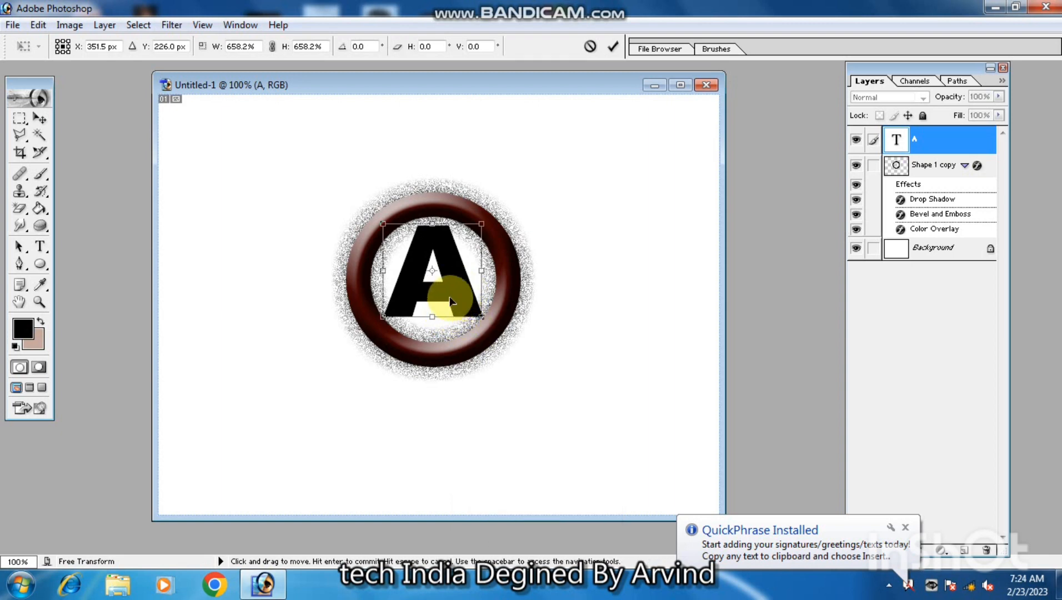
pyautogui.press('Return')
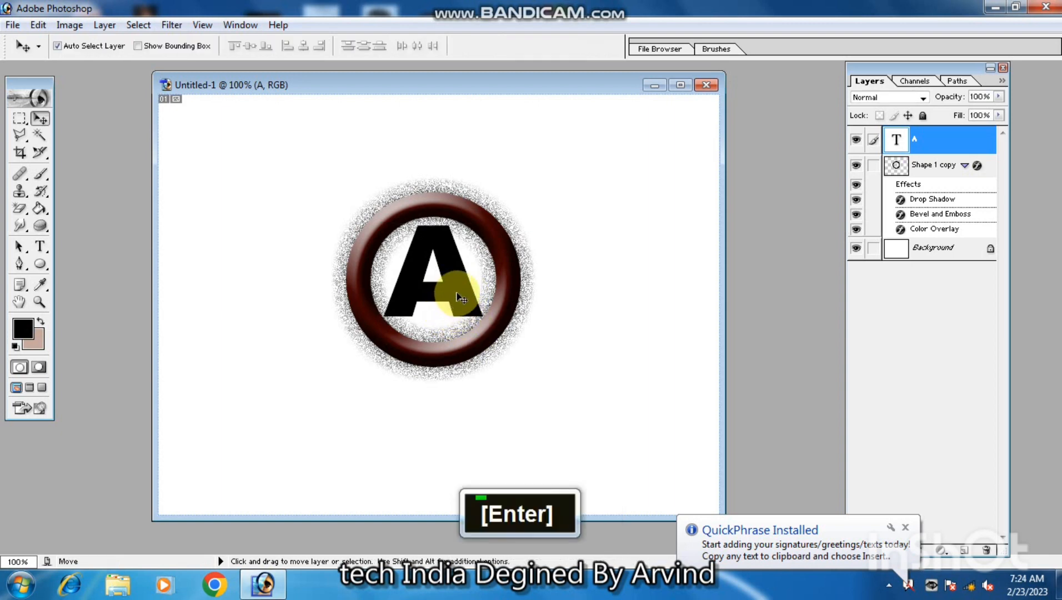
# - Add a Color Overlay to the letter A layer and set its colour to dark blue 040A57
pyautogui.rightClick(943, 147)
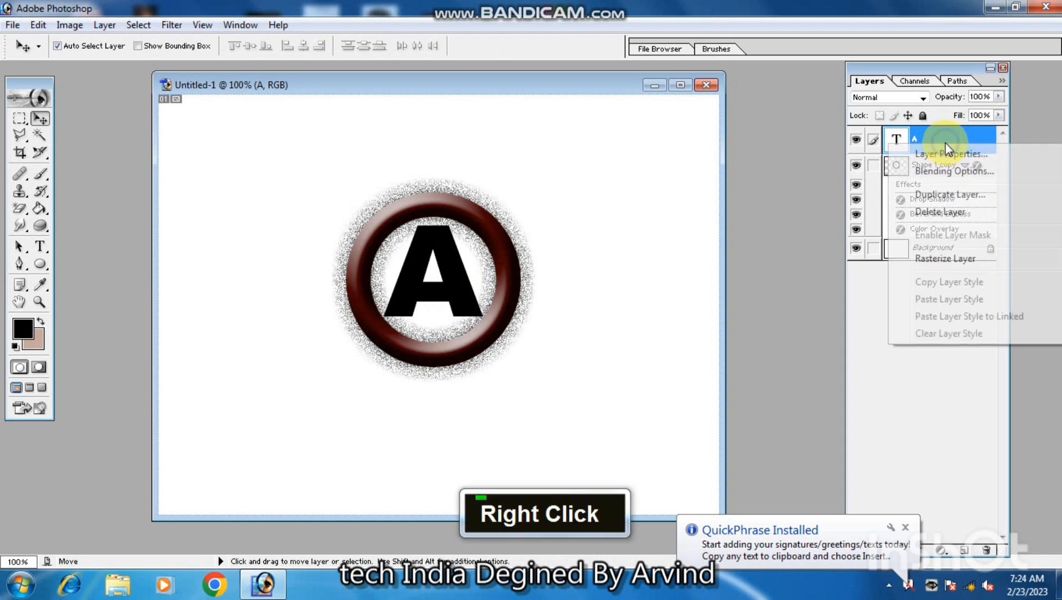
pyautogui.click(953, 172)
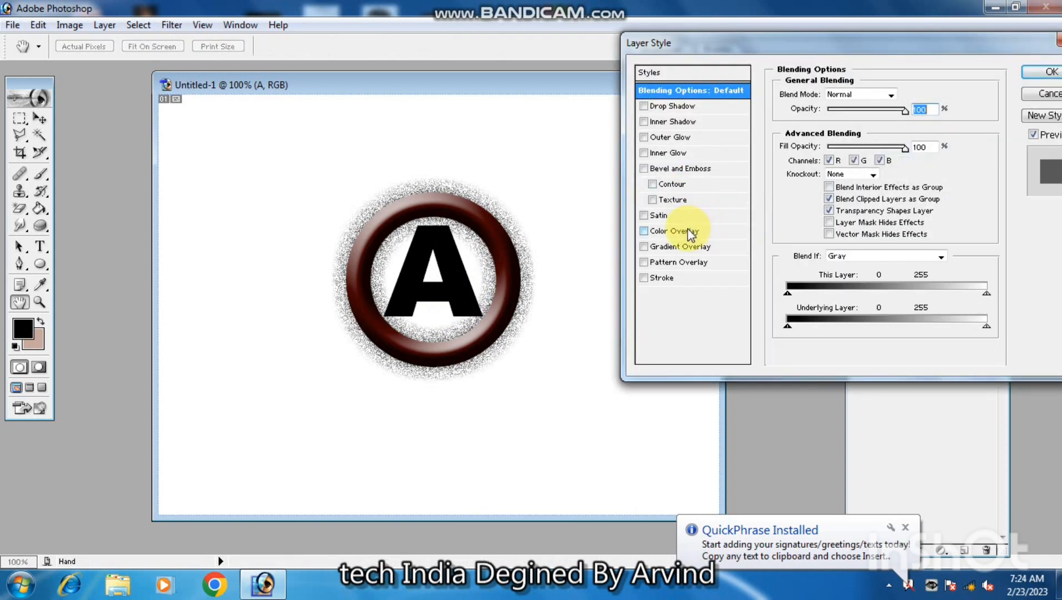
pyautogui.click(689, 231)
pyautogui.click(909, 93)
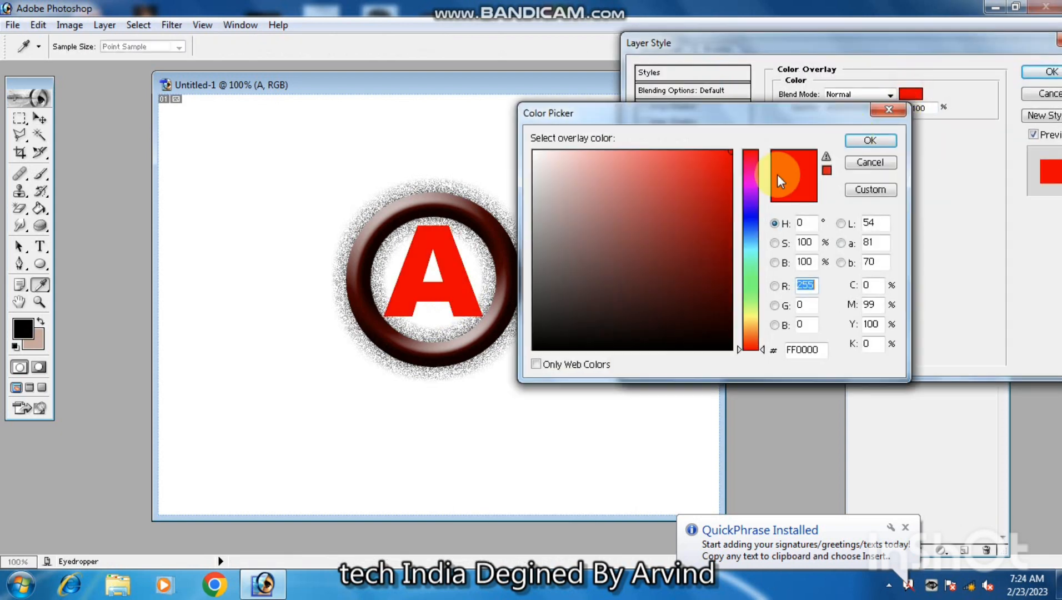
pyautogui.click(746, 219)
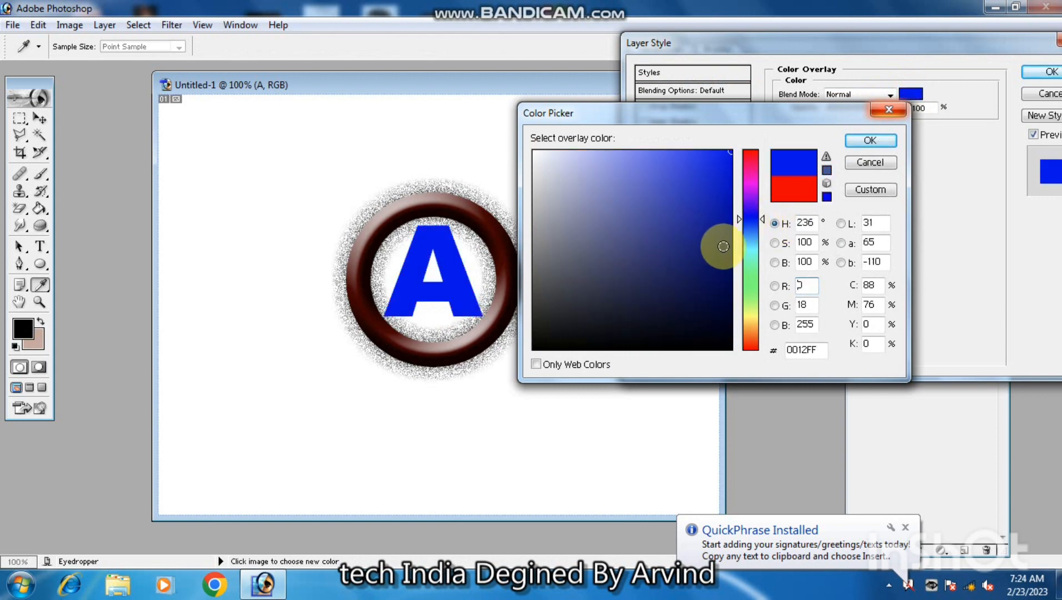
pyautogui.click(721, 276)
pyautogui.click(721, 279)
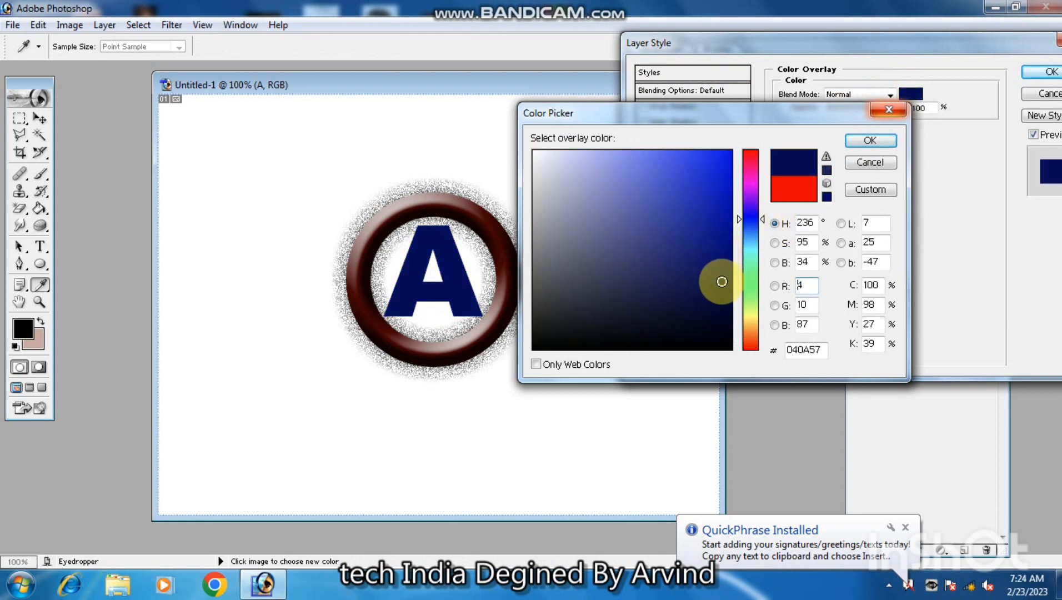
pyautogui.click(870, 140)
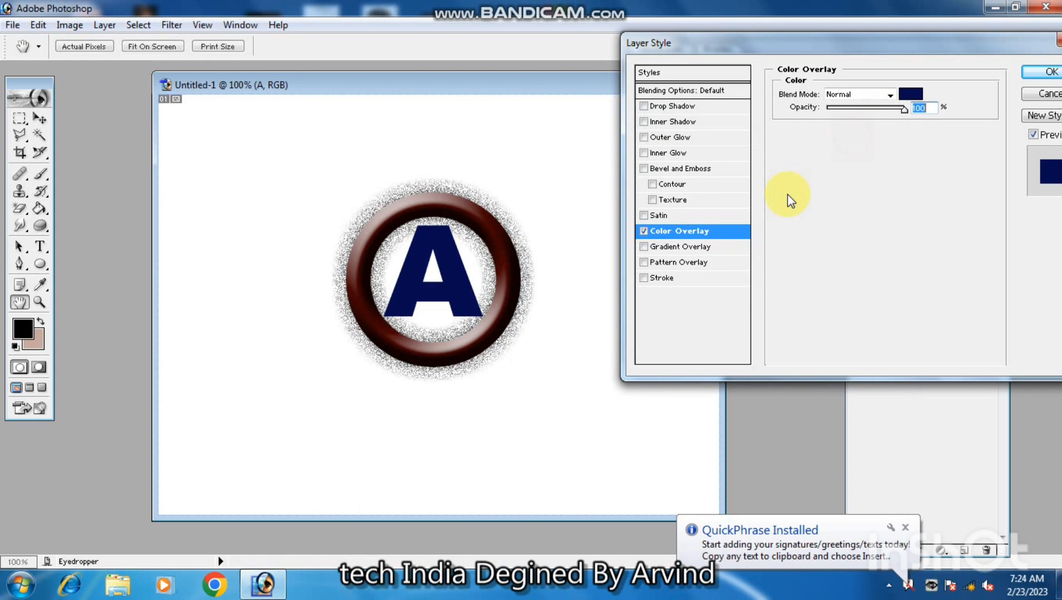
# - Add a Bevel and Emboss to the letter A with depth 391%, size 21 px and a slight soften
pyautogui.click(670, 168)
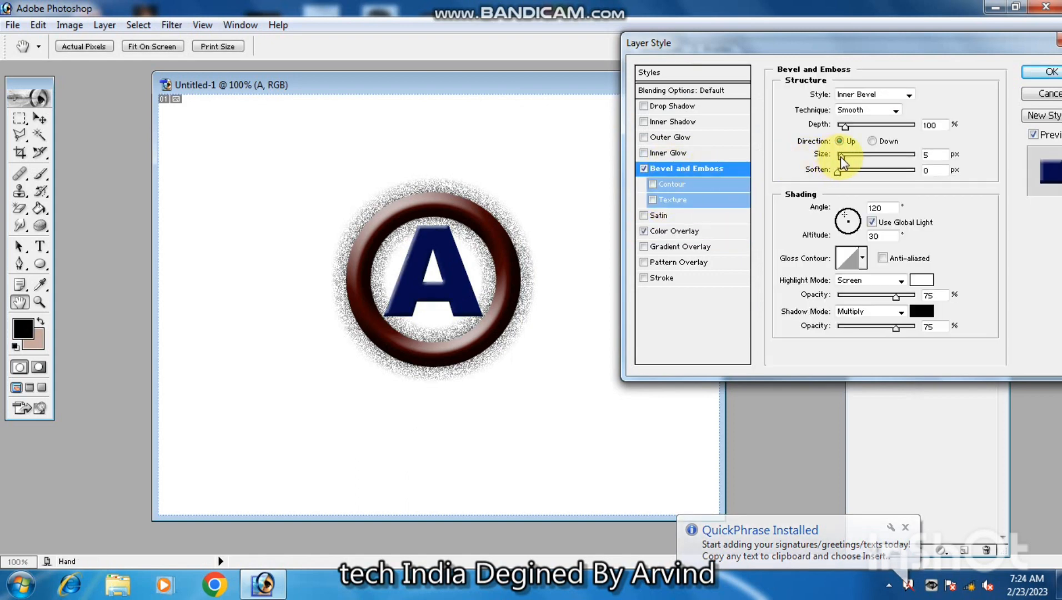
pyautogui.moveTo(840, 156); pyautogui.dragTo(848, 156)
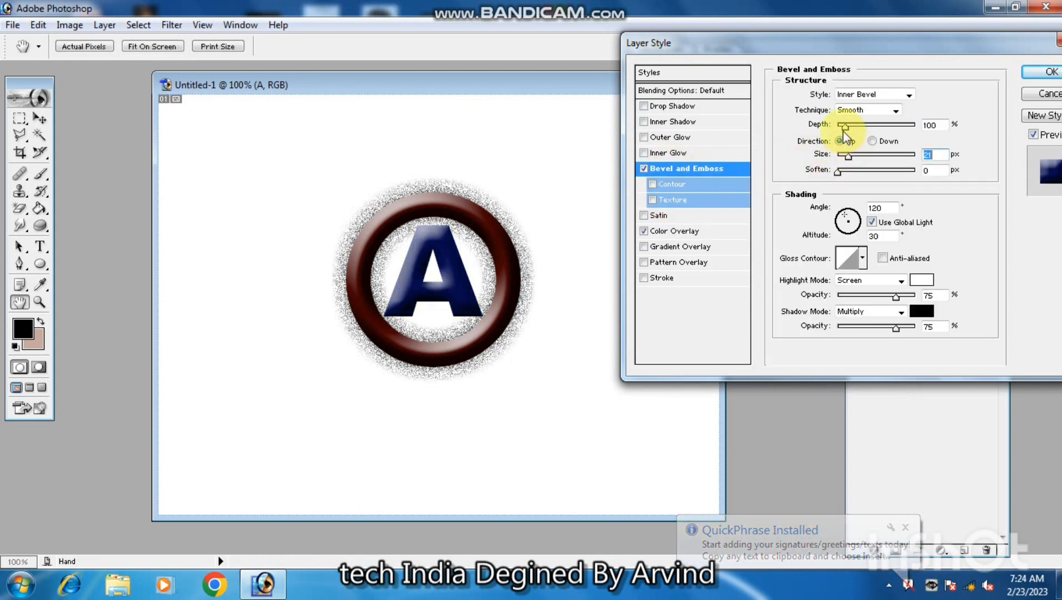
pyautogui.moveTo(844, 128); pyautogui.dragTo(868, 129)
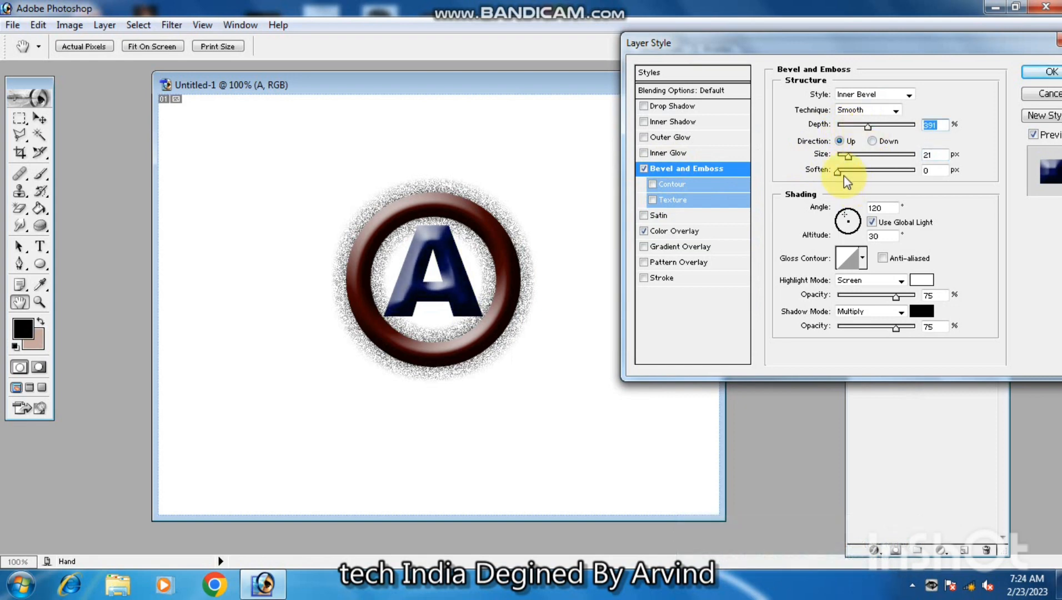
pyautogui.moveTo(842, 172); pyautogui.dragTo(842, 172)
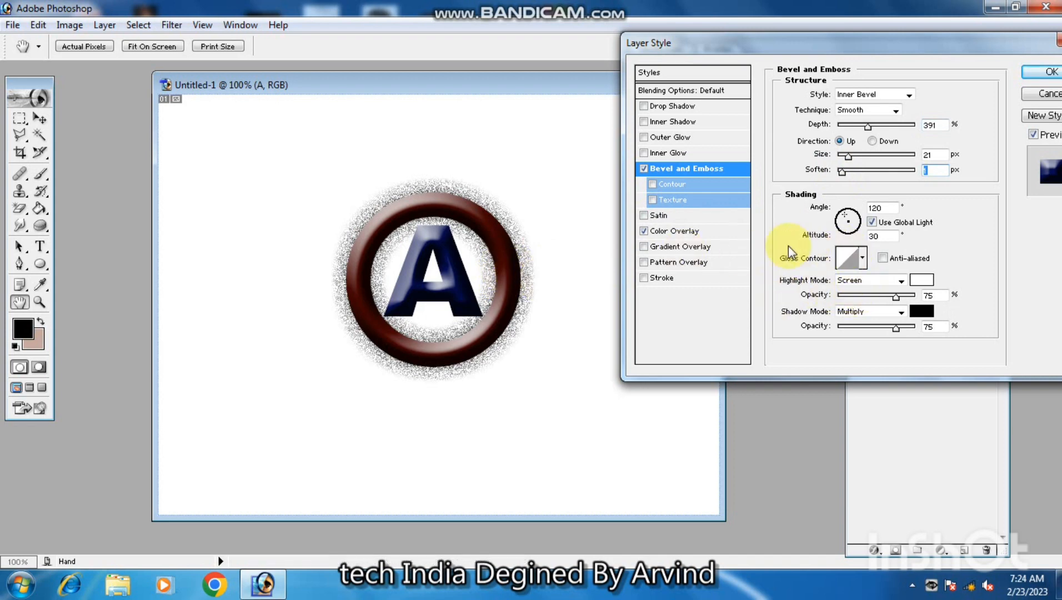
pyautogui.click(683, 202)
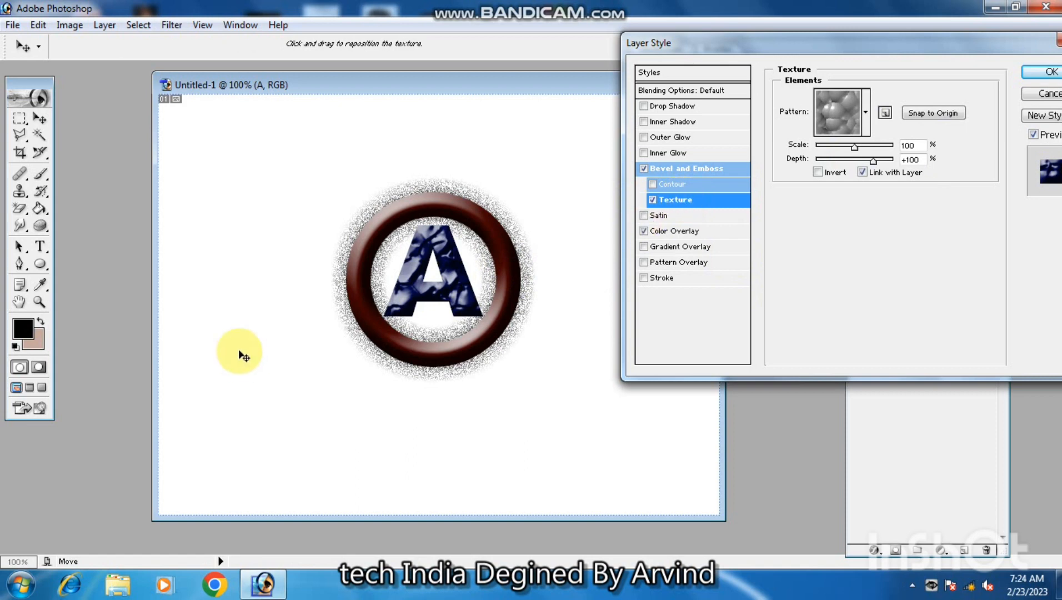
pyautogui.click(864, 122)
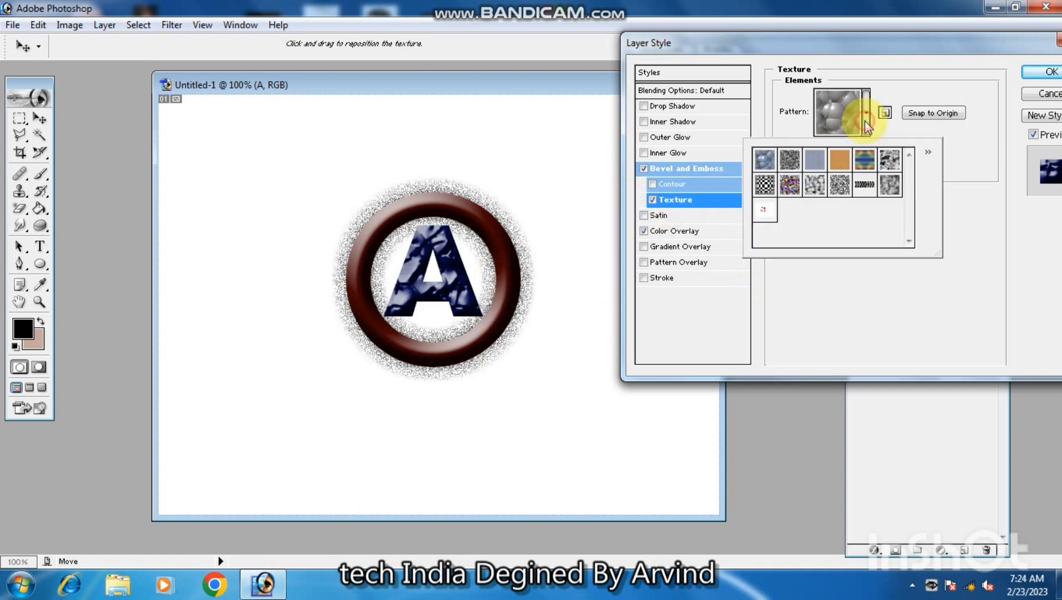
pyautogui.click(789, 158)
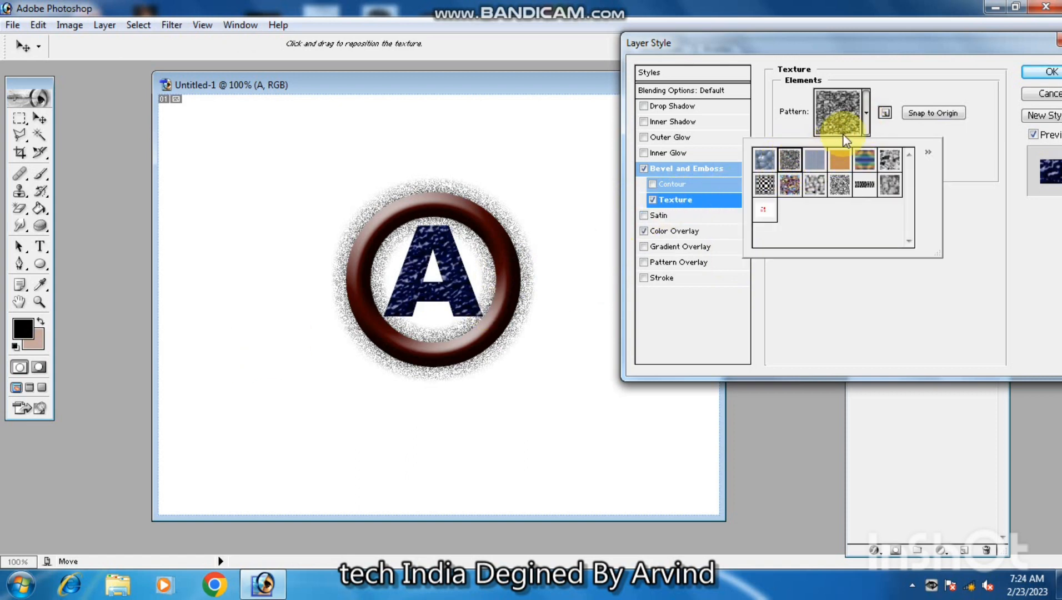
pyautogui.click(816, 161)
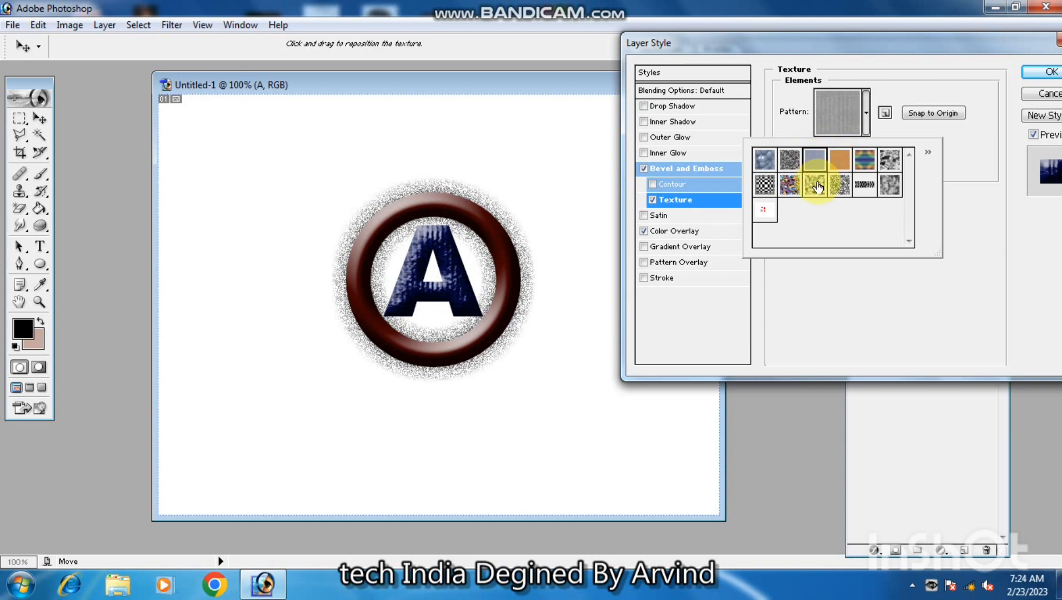
pyautogui.click(812, 189)
pyautogui.click(793, 185)
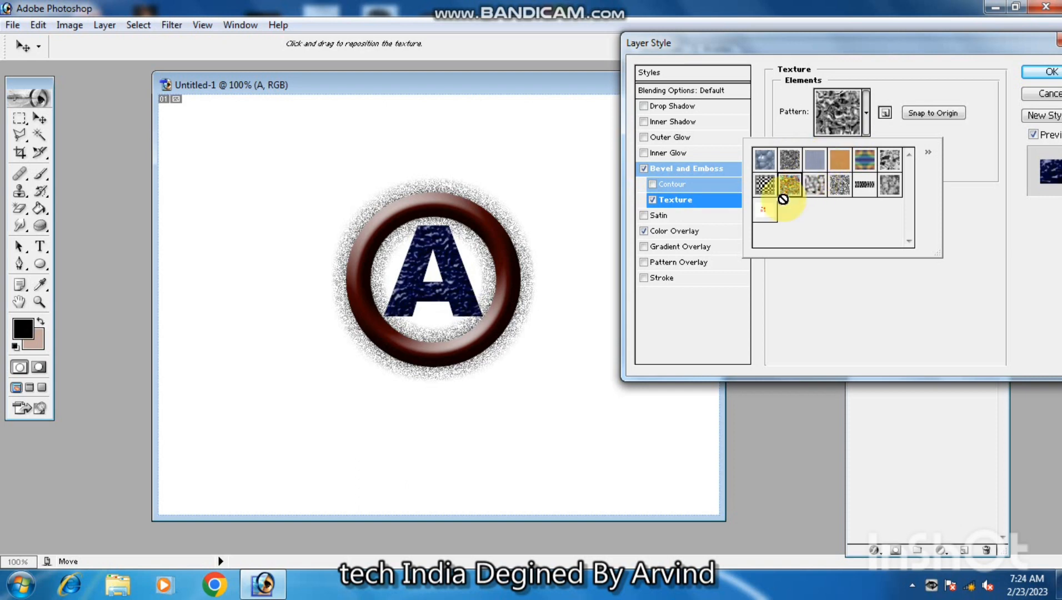
pyautogui.click(764, 211)
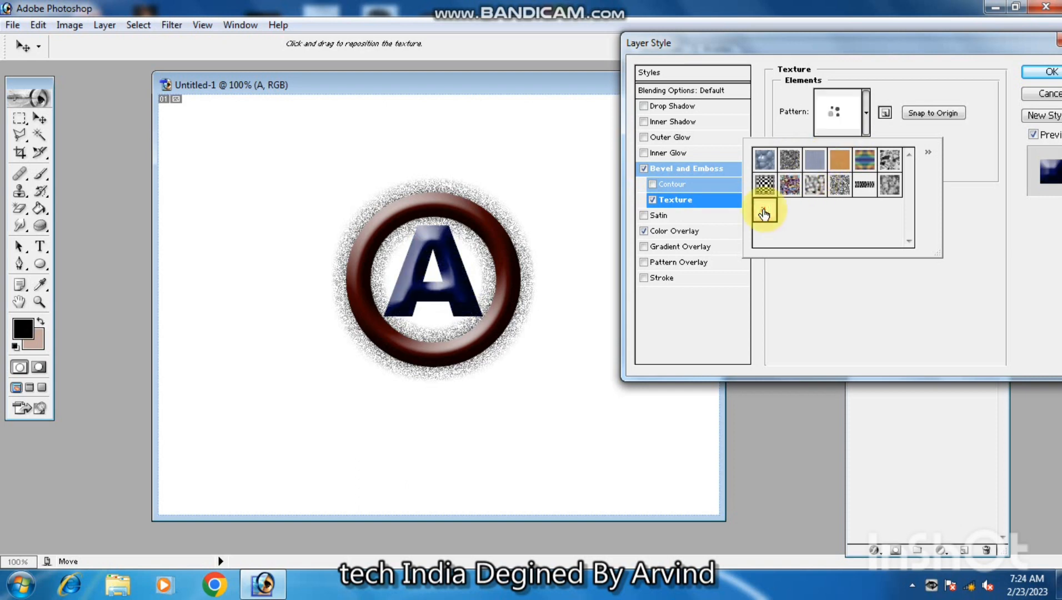
pyautogui.click(890, 186)
pyautogui.click(867, 189)
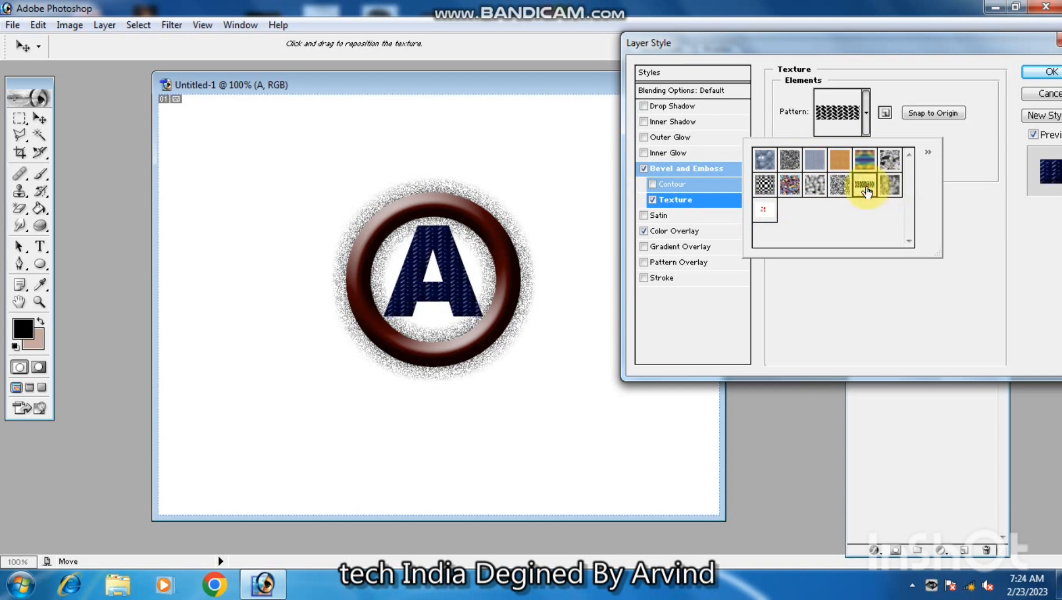
pyautogui.click(884, 163)
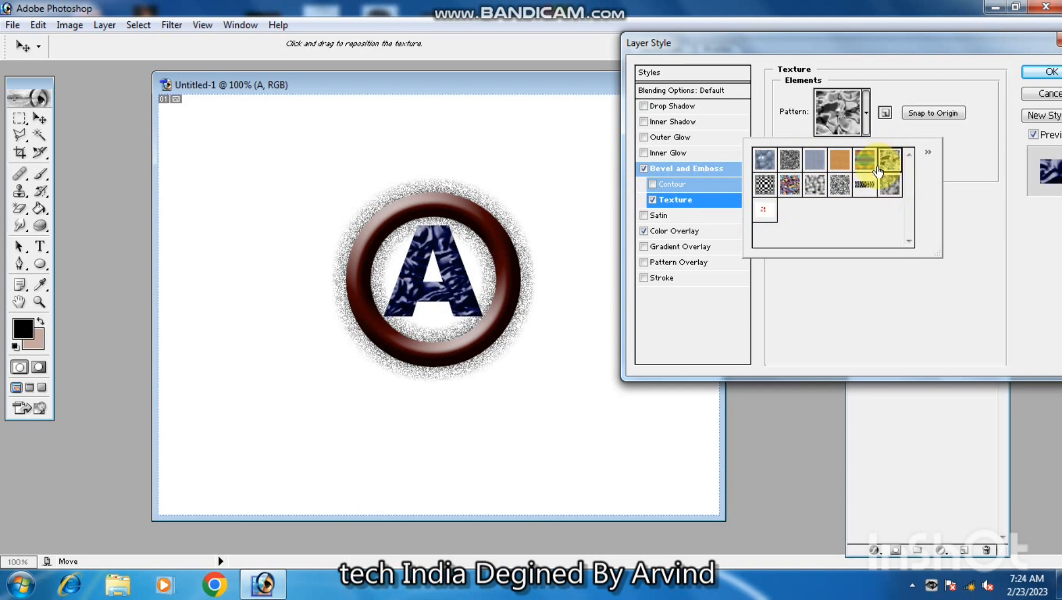
pyautogui.click(761, 161)
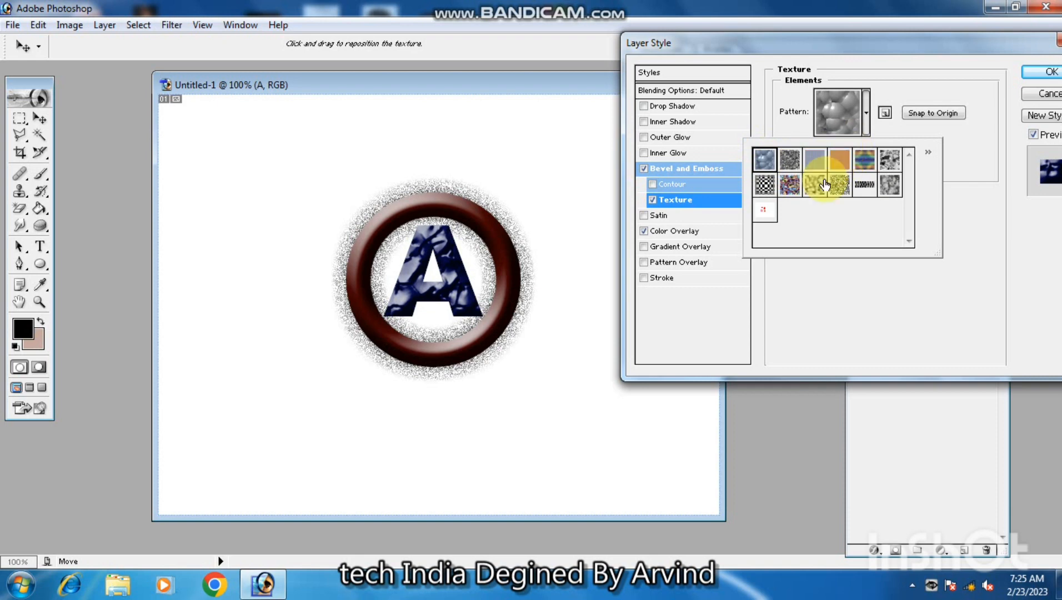
pyautogui.click(839, 311)
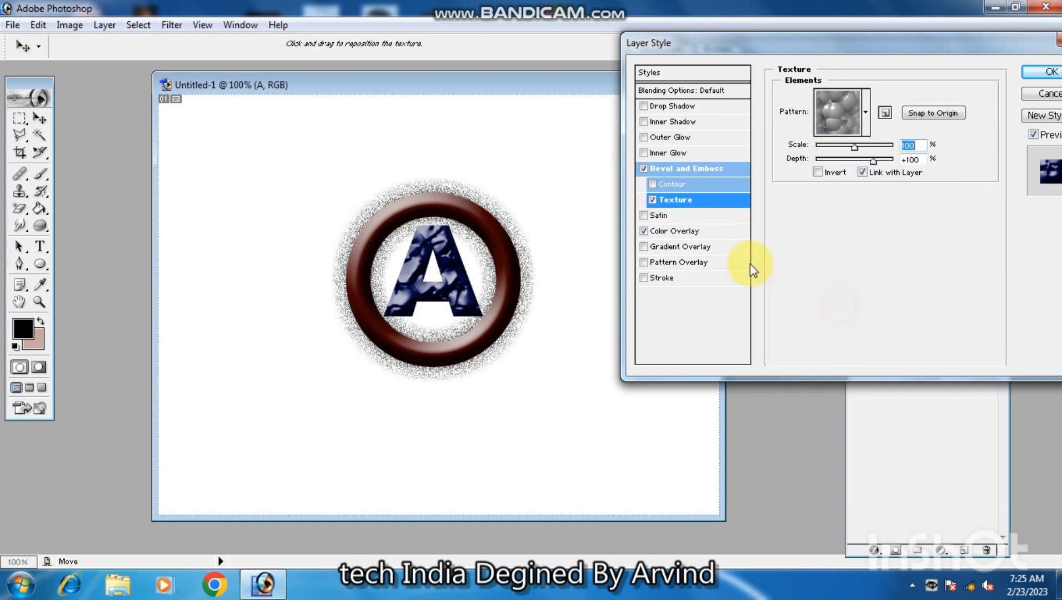
pyautogui.click(652, 199)
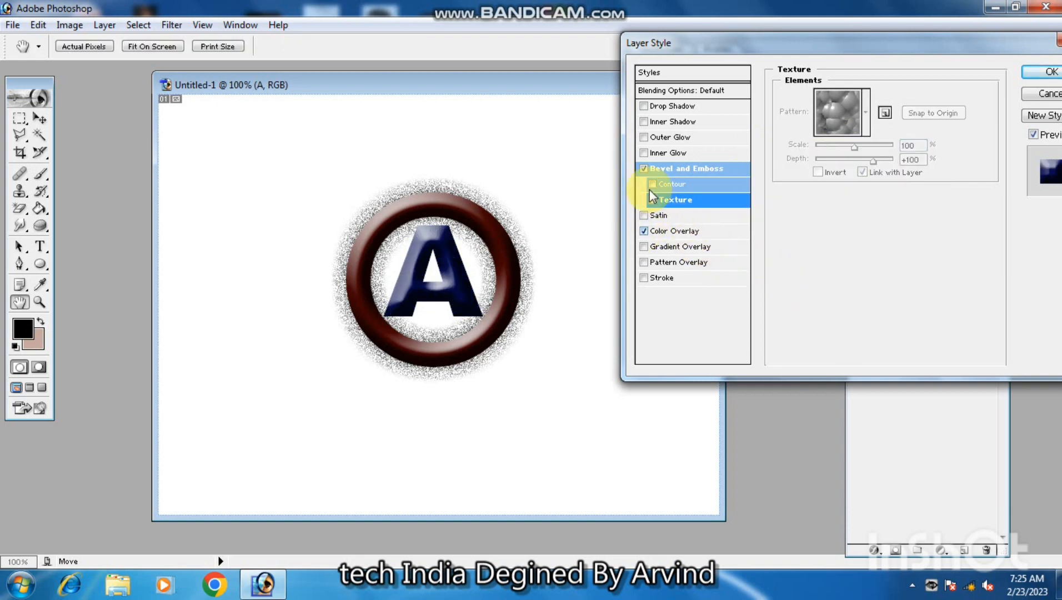
# - Apply the bevel and colour overlay layer style to the letter A
pyautogui.click(1038, 72)
pyautogui.press('v')
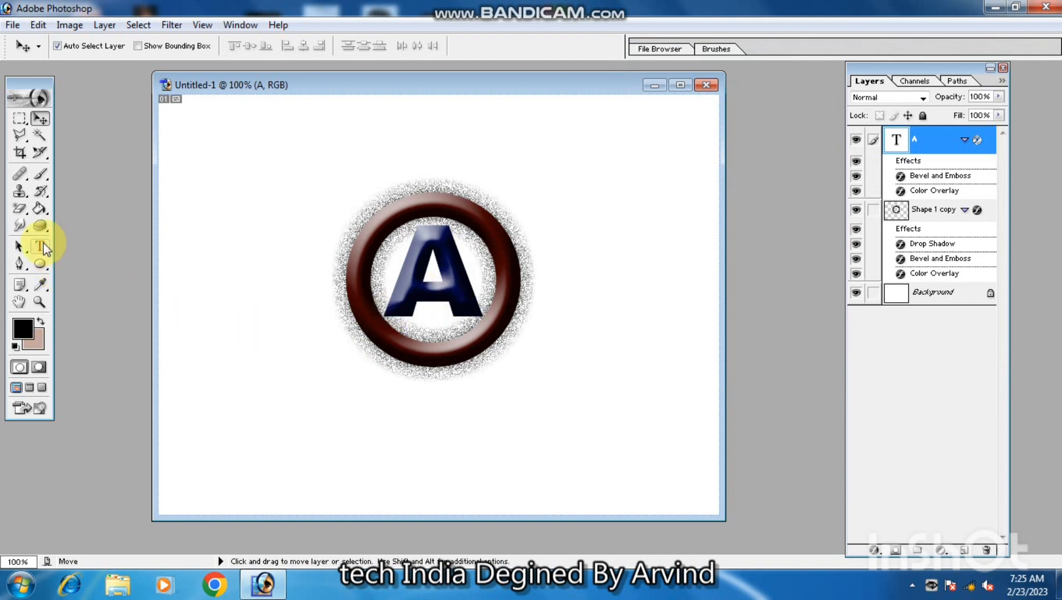
# - Change the letter A's font style to Bold and re-centre the letter inside the ring
pyautogui.click(43, 244)
pyautogui.click(468, 280)
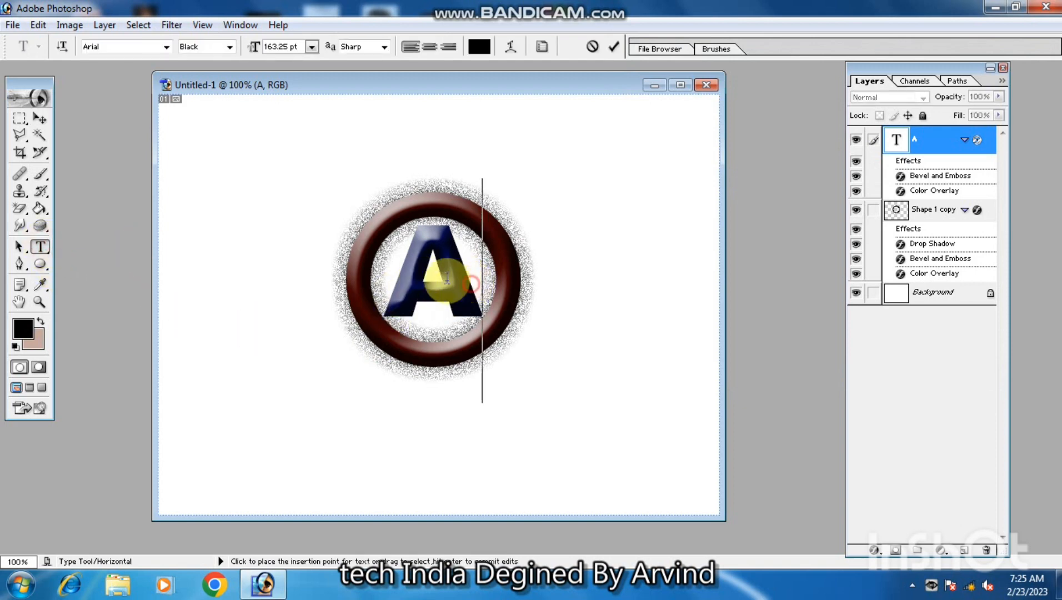
pyautogui.doubleClick(448, 277)
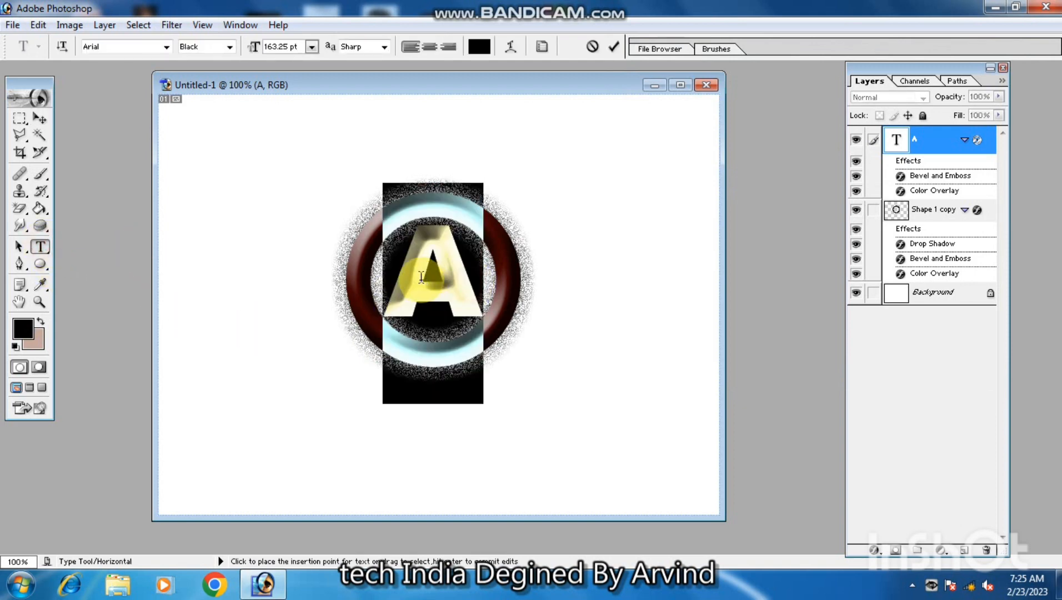
pyautogui.click(228, 50)
pyautogui.click(219, 116)
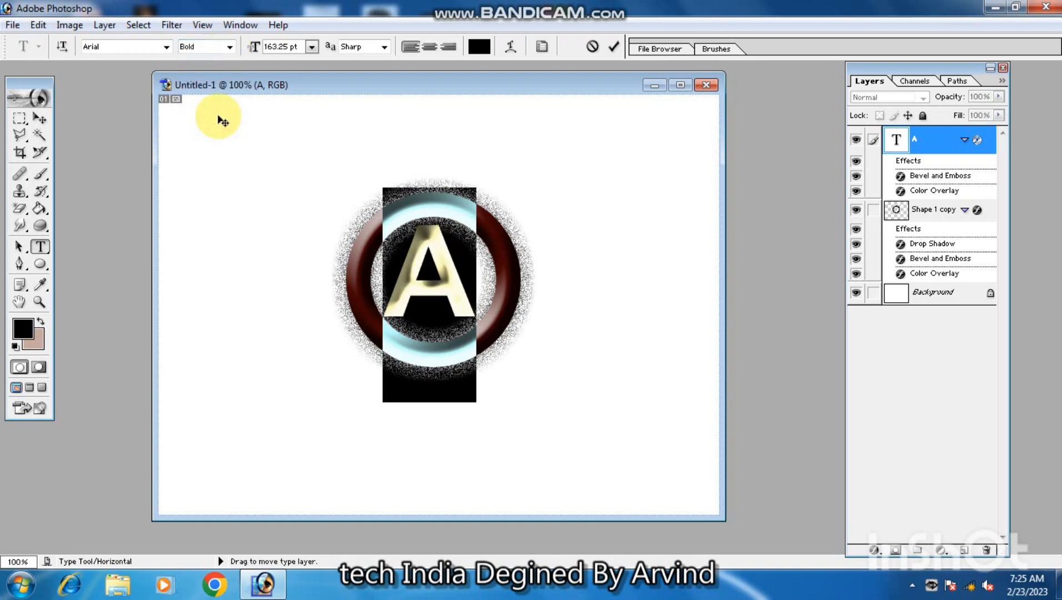
pyautogui.click(357, 346)
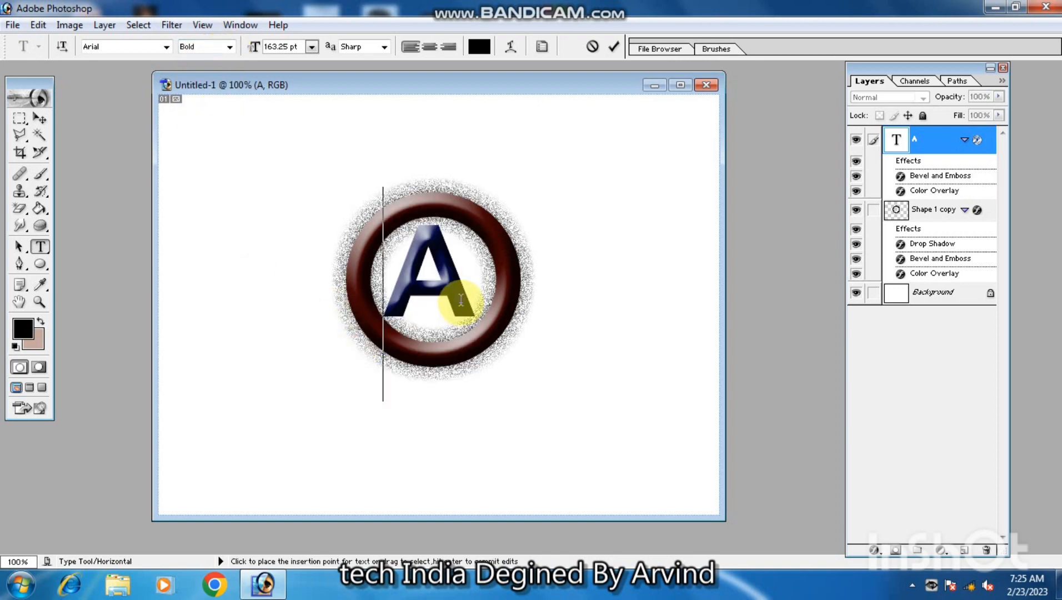
pyautogui.click(39, 118)
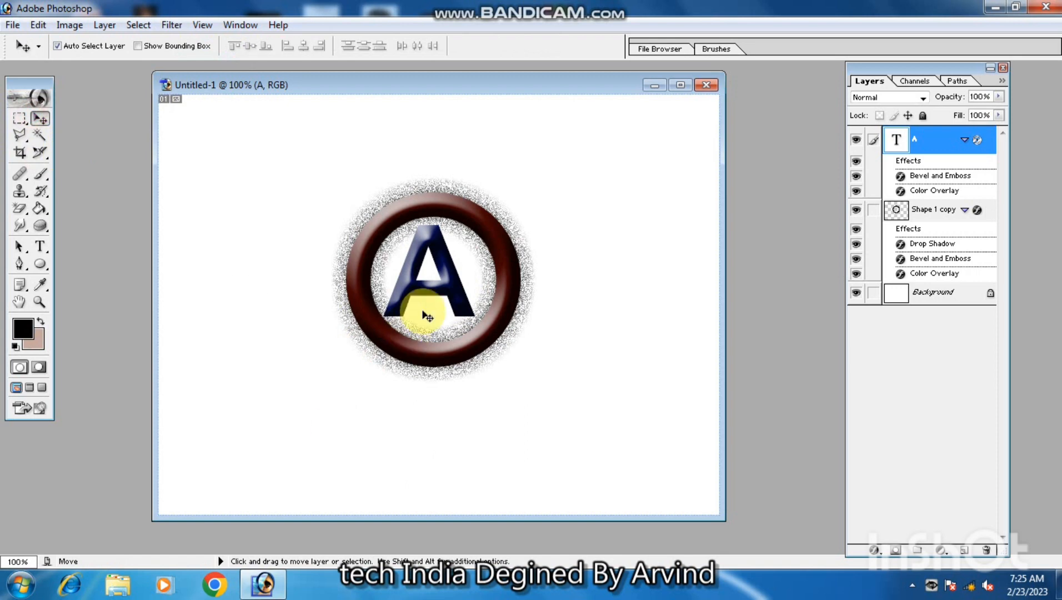
pyautogui.moveTo(427, 289); pyautogui.dragTo(433, 293)
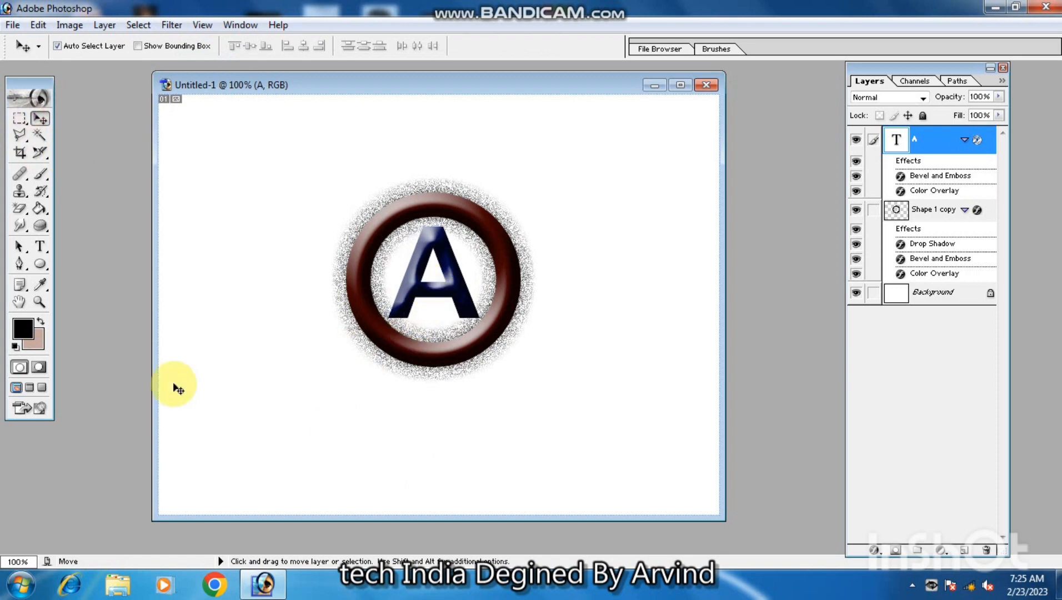
pyautogui.click(41, 248)
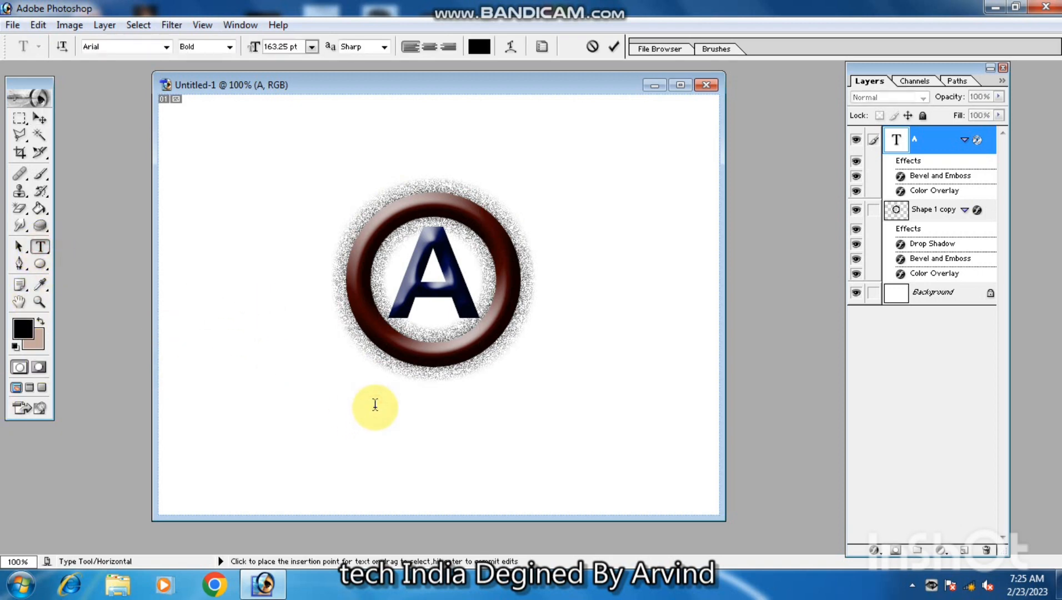
pyautogui.click(312, 48)
pyautogui.click(230, 230)
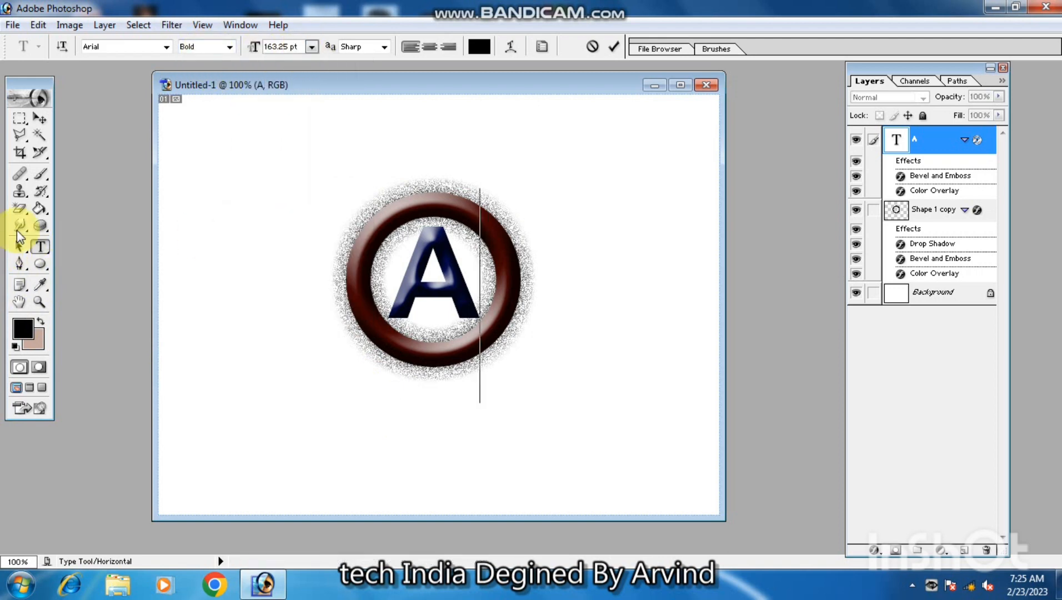
pyautogui.click(42, 118)
# - Add the caption "A Alphabet Logo" as point text below the ring, above the Background layer, in Arial Bold at 36 pt
pyautogui.click(285, 358)
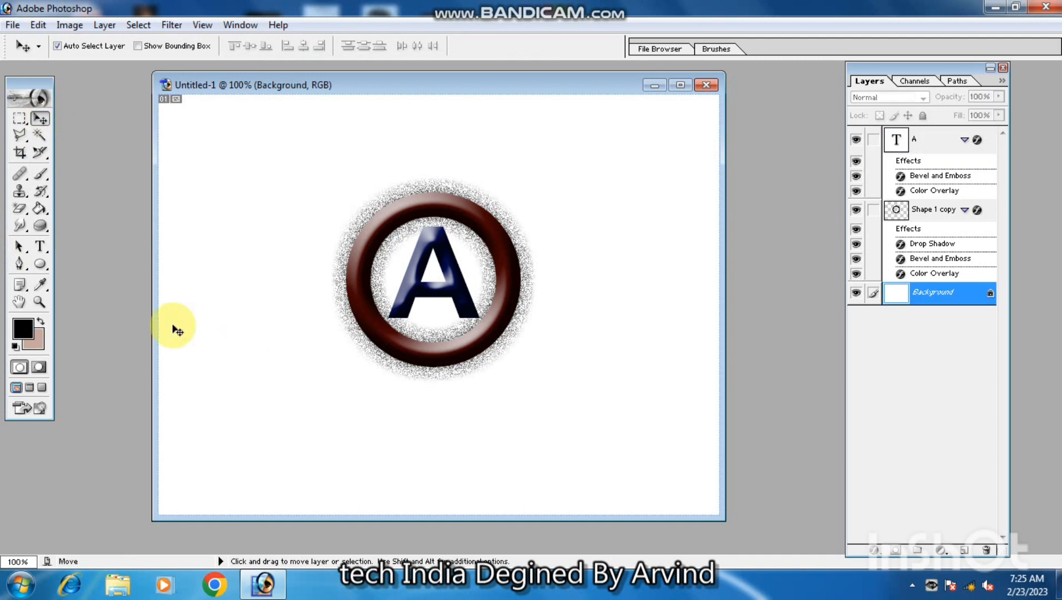
pyautogui.click(40, 246)
pyautogui.click(326, 453)
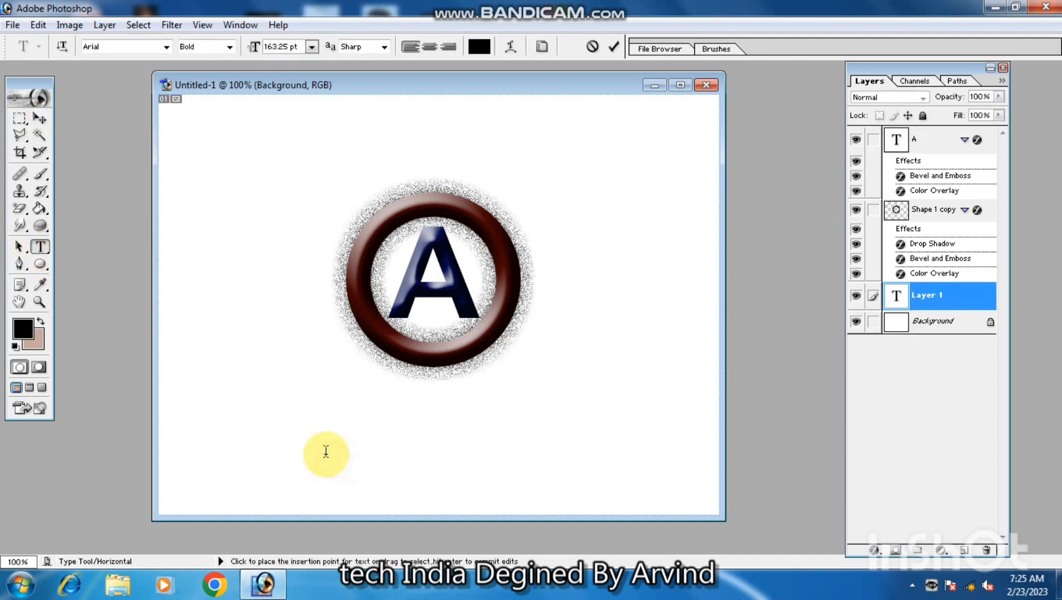
pyautogui.click(311, 47)
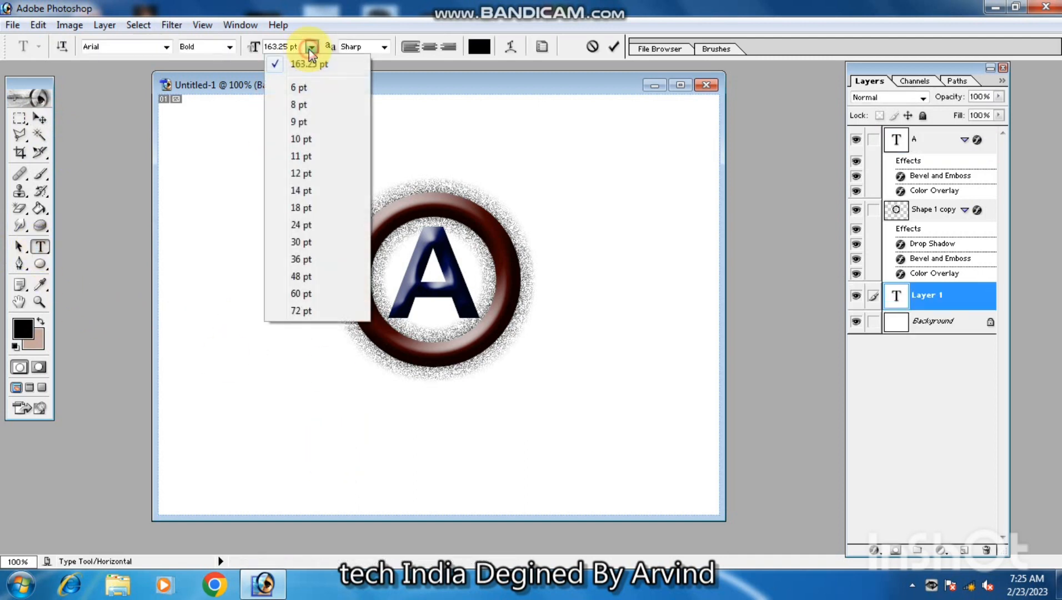
pyautogui.click(300, 260)
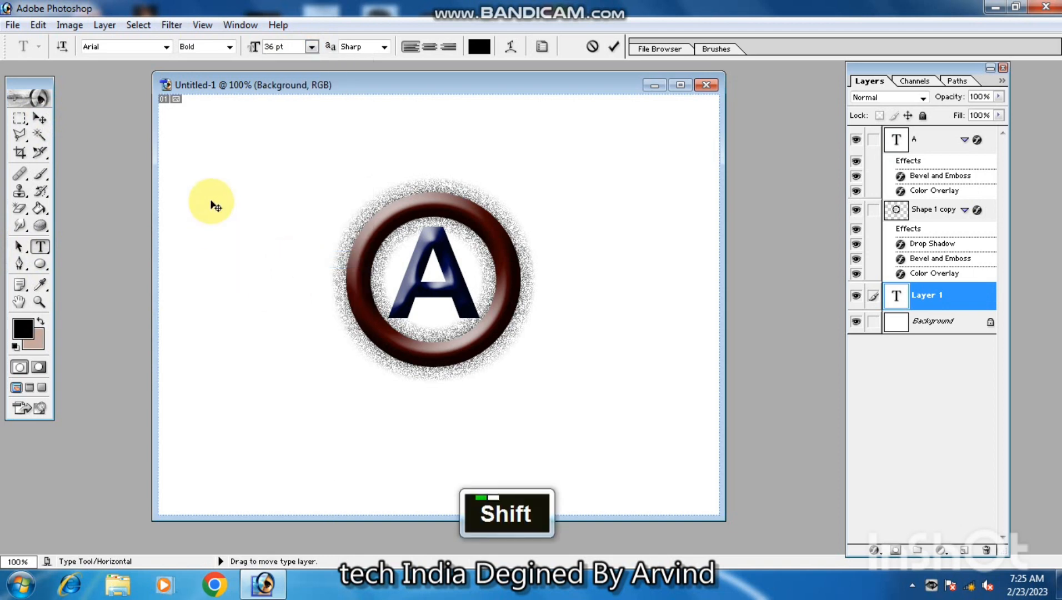
pyautogui.write('A')
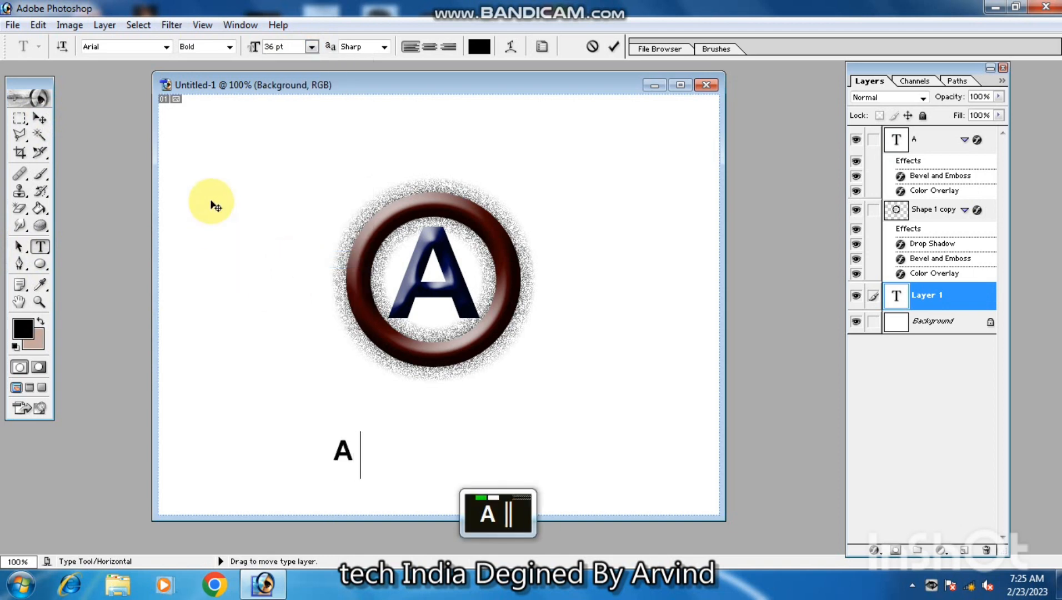
pyautogui.write(' Alpha')
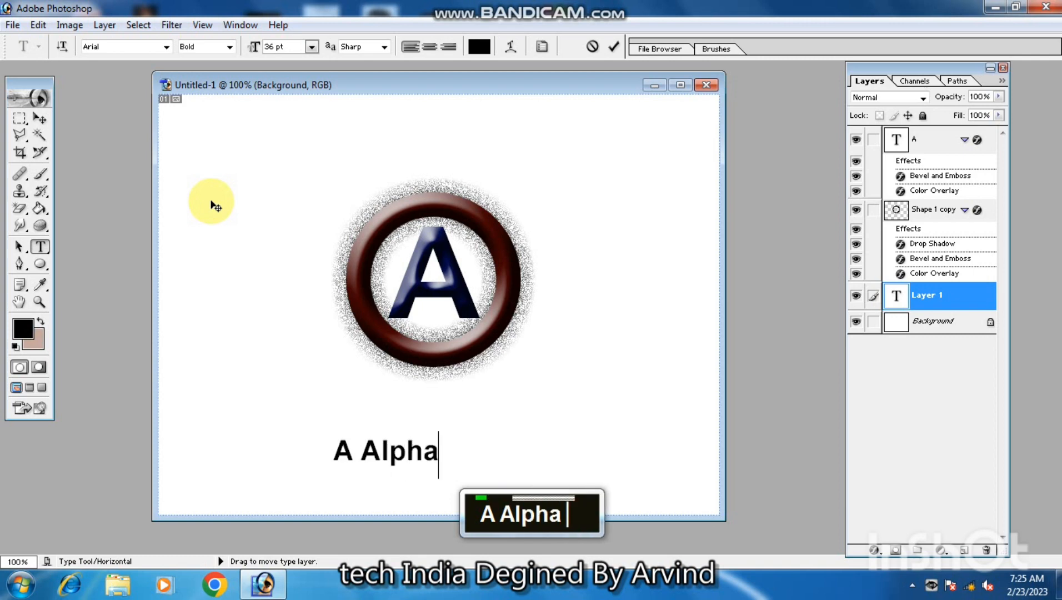
pyautogui.write('bet')
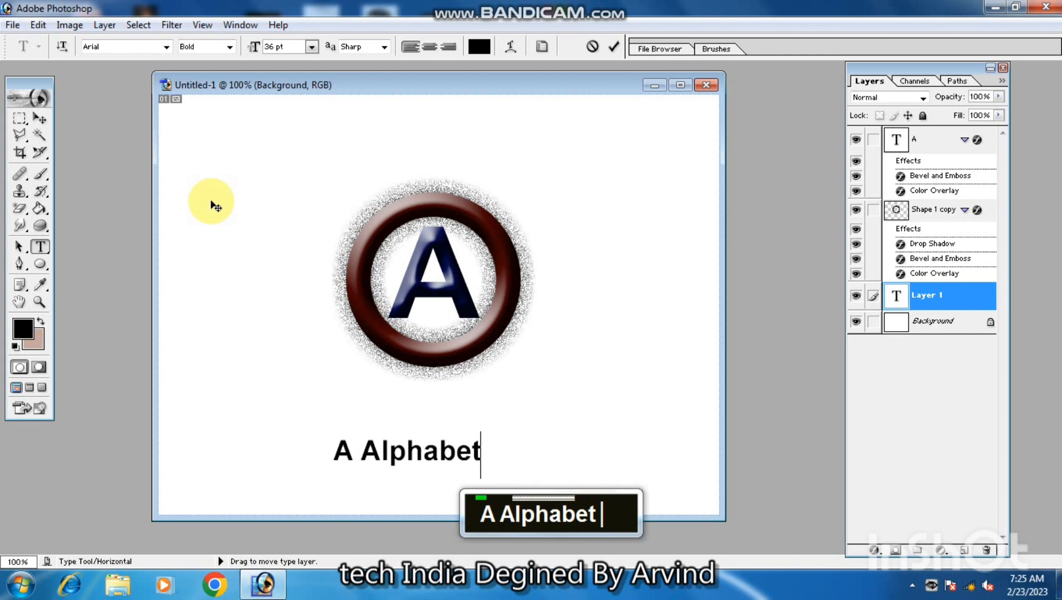
pyautogui.write(' Logo')
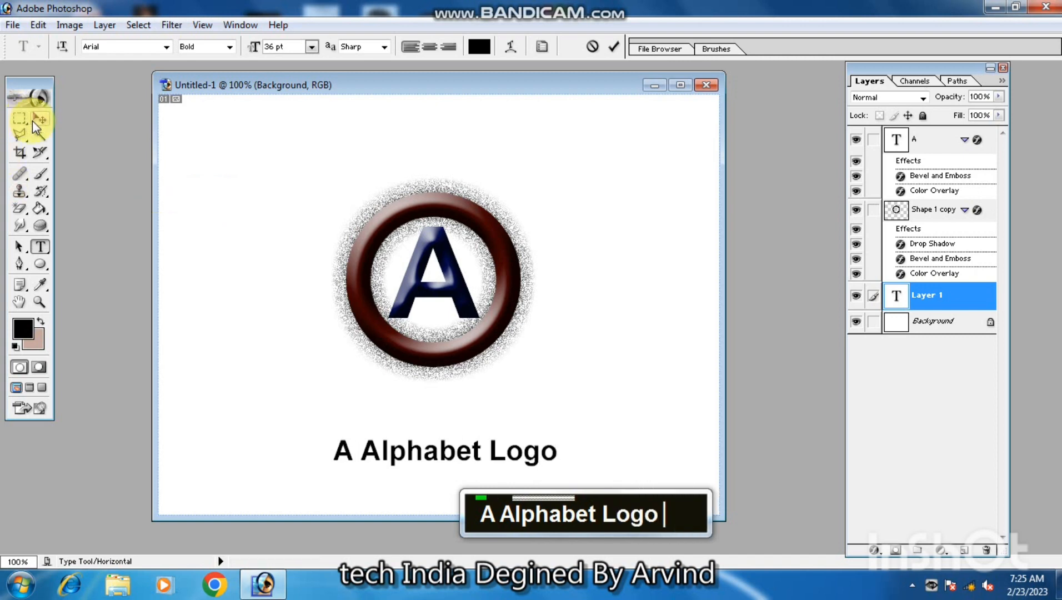
pyautogui.click(36, 123)
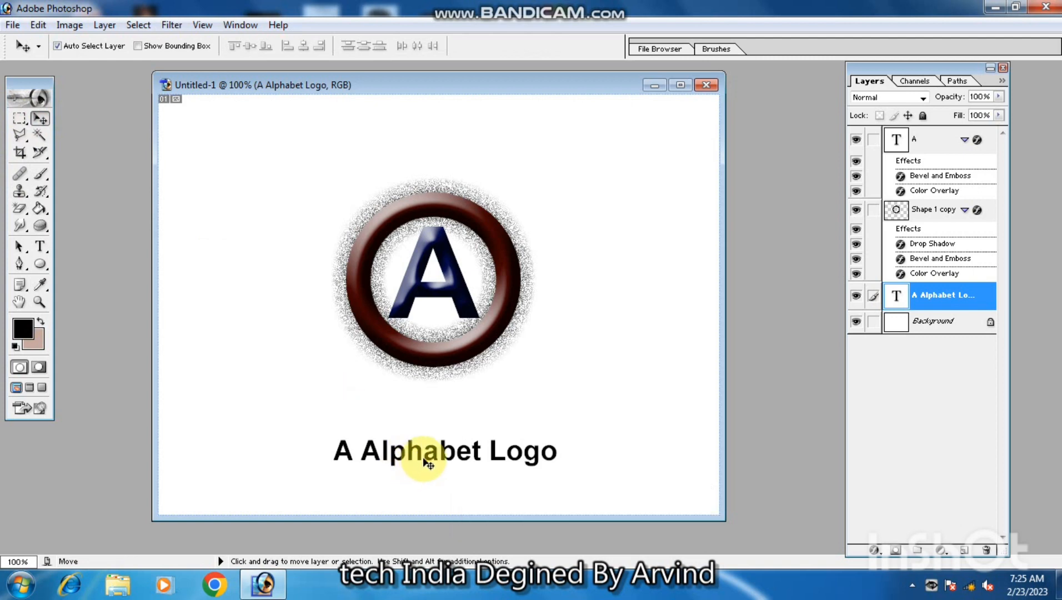
# - Move the caption "A Alphabet Logo" up to just below the ring and scale it down to about the ring's width
pyautogui.moveTo(422, 460); pyautogui.dragTo(422, 437)
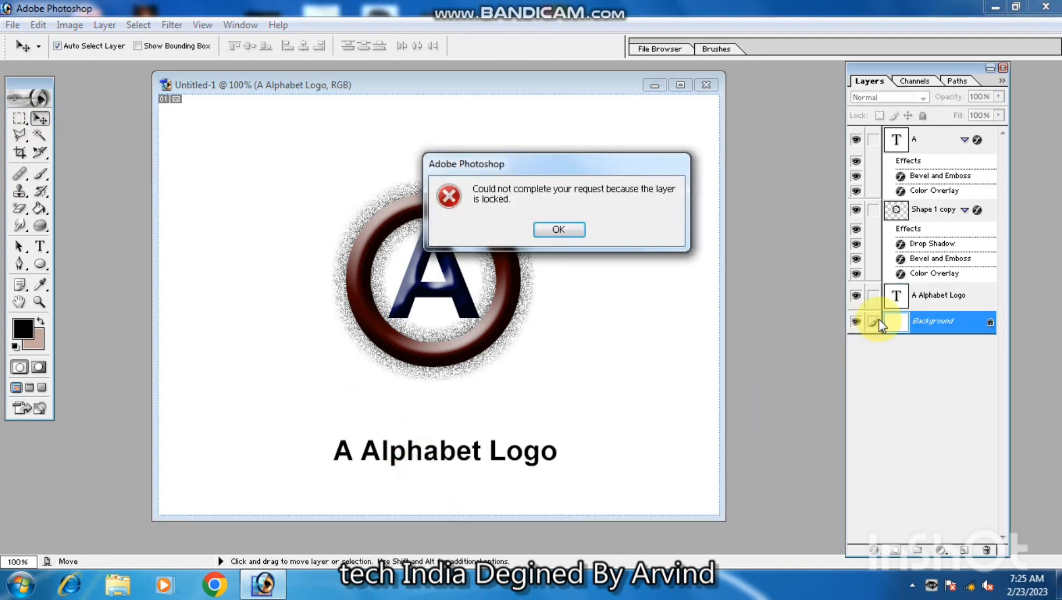
pyautogui.click(561, 229)
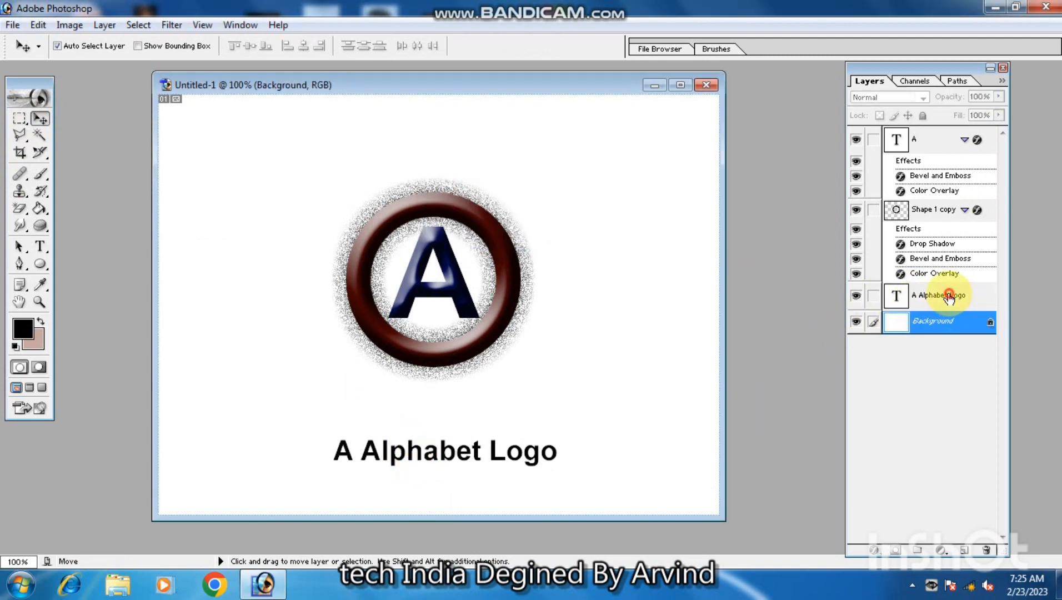
pyautogui.click(953, 294)
pyautogui.moveTo(498, 464); pyautogui.dragTo(485, 397)
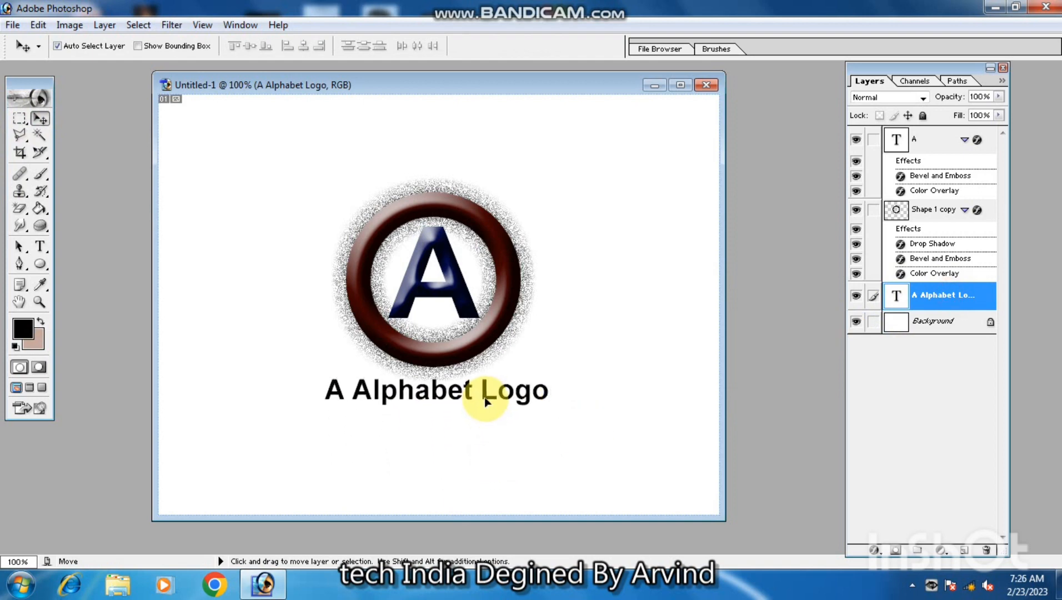
pyautogui.hotkey('ctrl', 't')
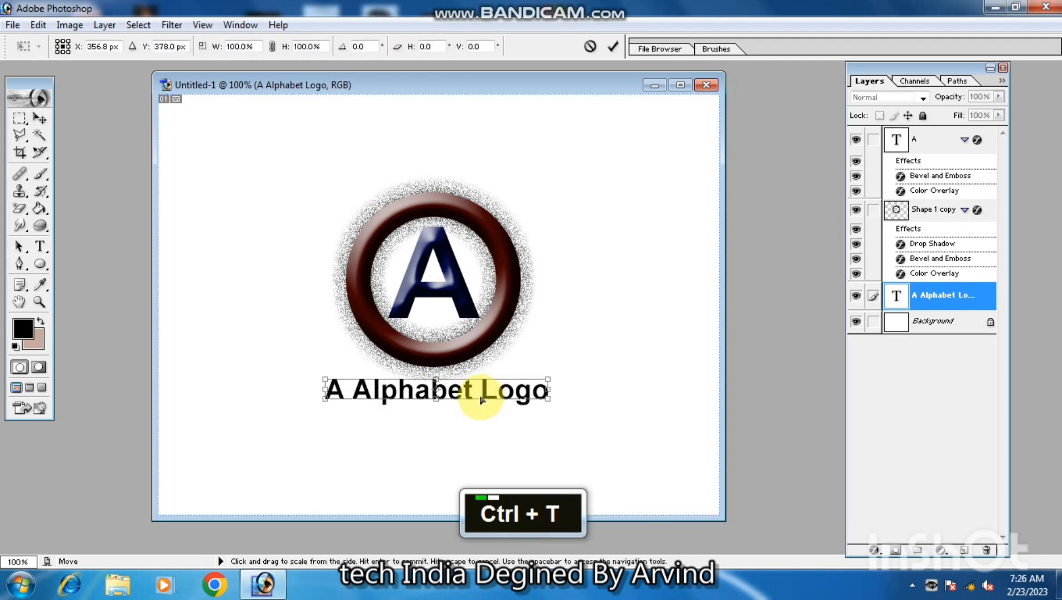
pyautogui.moveTo(549, 395); pyautogui.dragTo(533, 394)
pyautogui.press('Return')
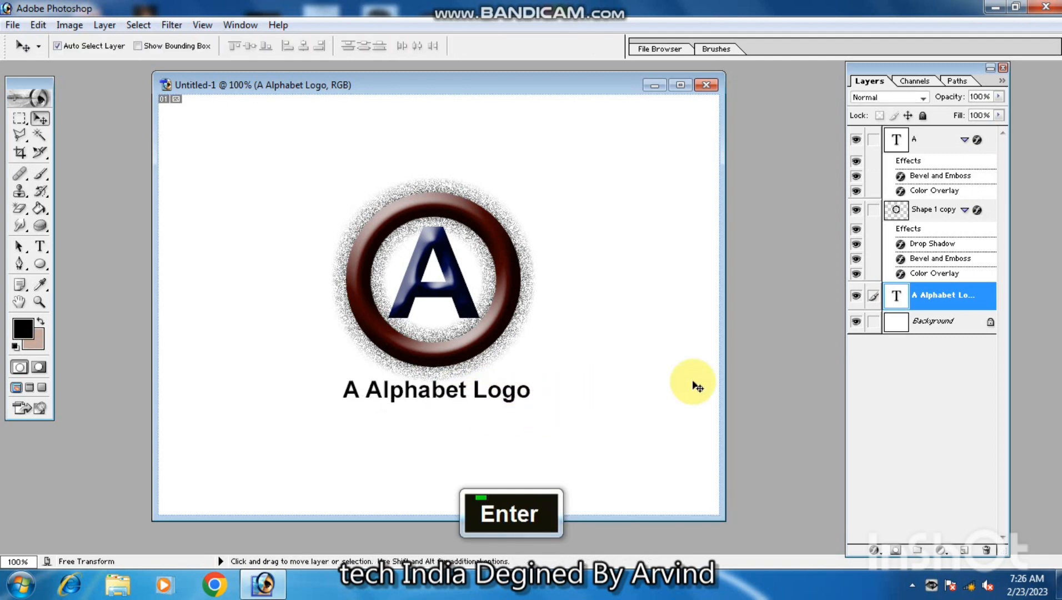
# - Add a Color Overlay in very dark red (2A0101) to the caption's layer
pyautogui.rightClick(938, 300)
pyautogui.click(947, 326)
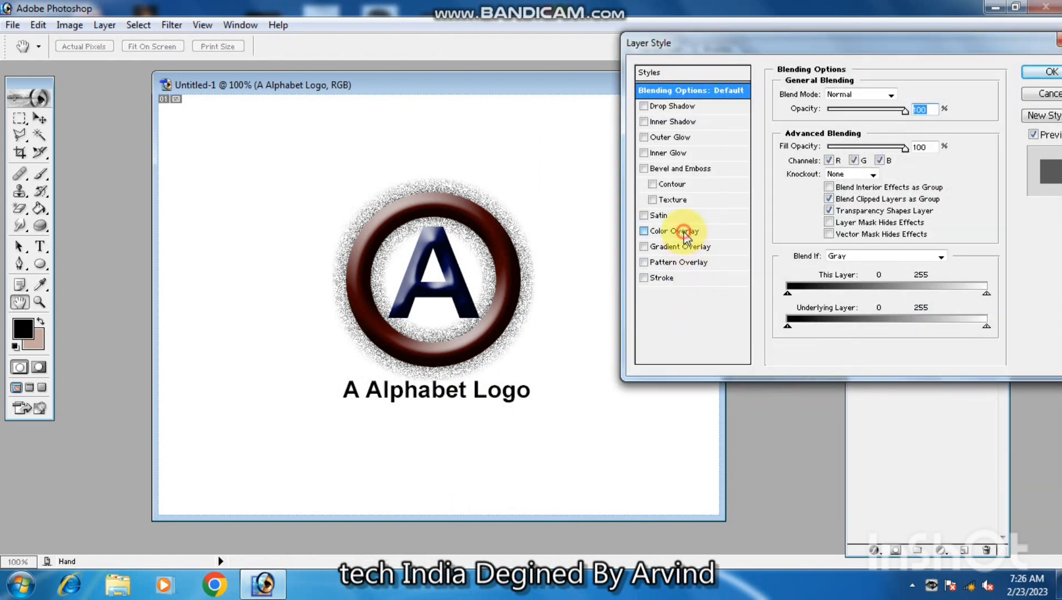
pyautogui.click(684, 236)
pyautogui.click(910, 94)
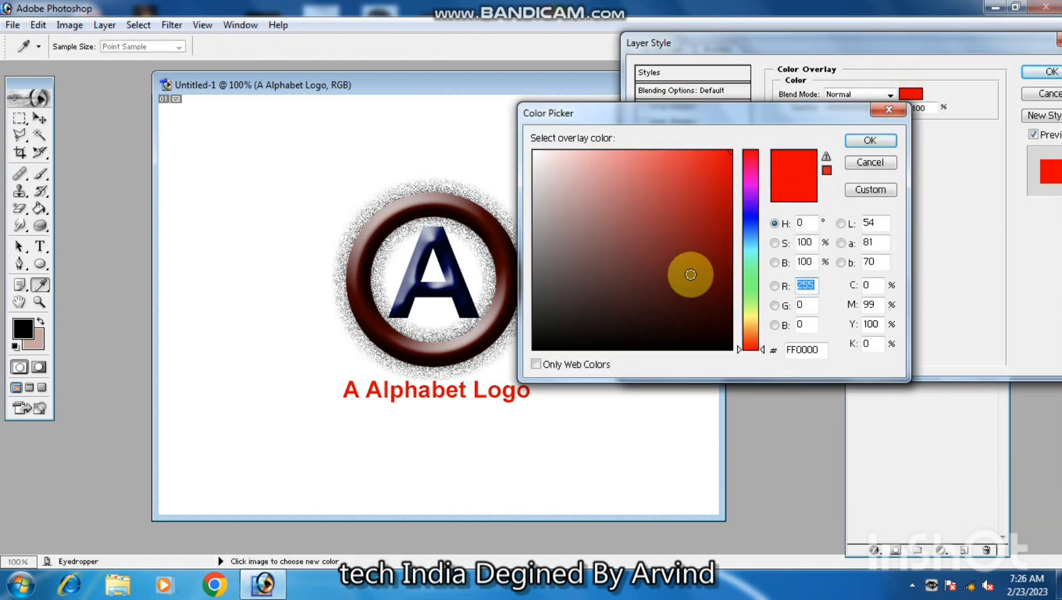
pyautogui.click(728, 316)
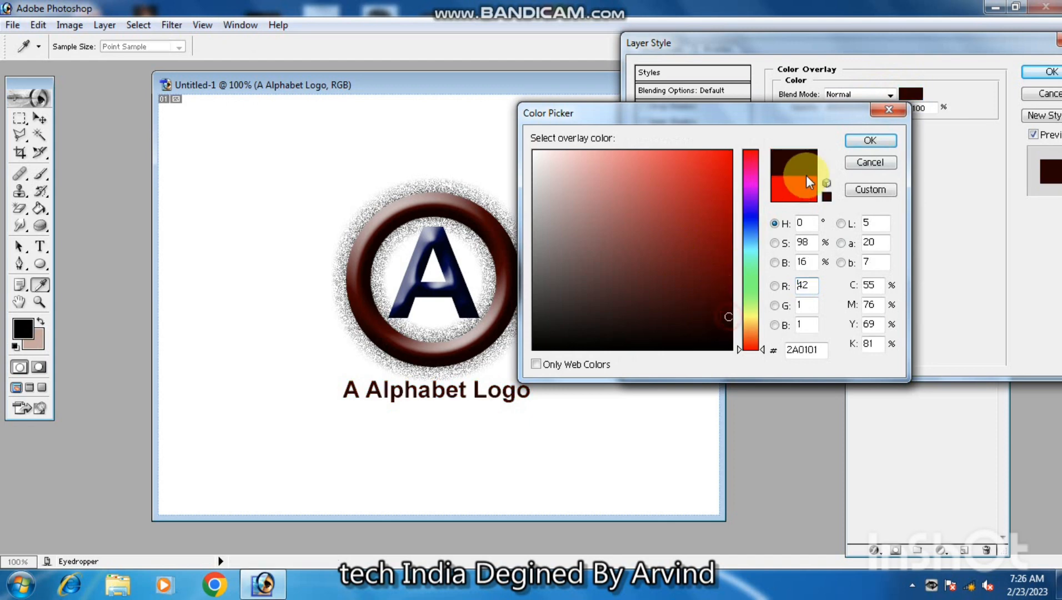
pyautogui.click(857, 143)
# - Add a Bevel and Emboss to the caption with depth 501%, a small size and soften 3 px
pyautogui.click(672, 169)
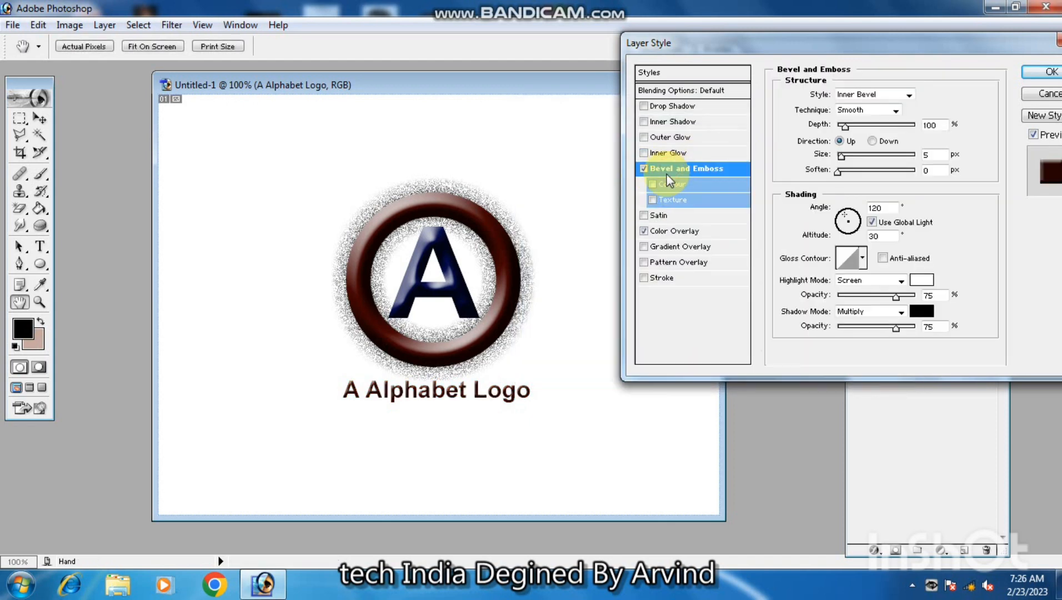
pyautogui.moveTo(845, 158); pyautogui.dragTo(849, 160)
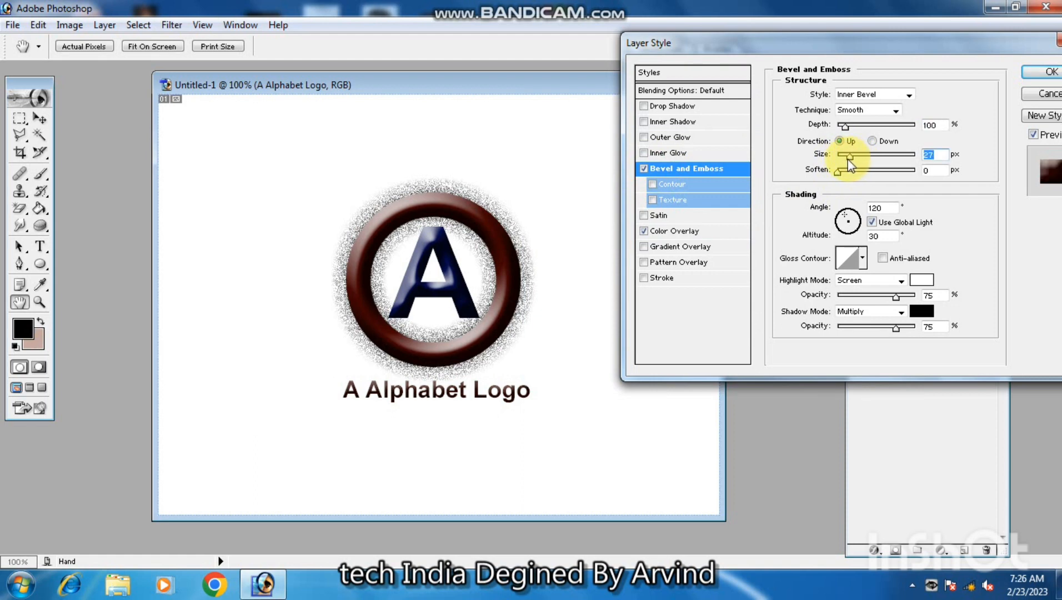
pyautogui.moveTo(844, 125); pyautogui.dragTo(876, 126)
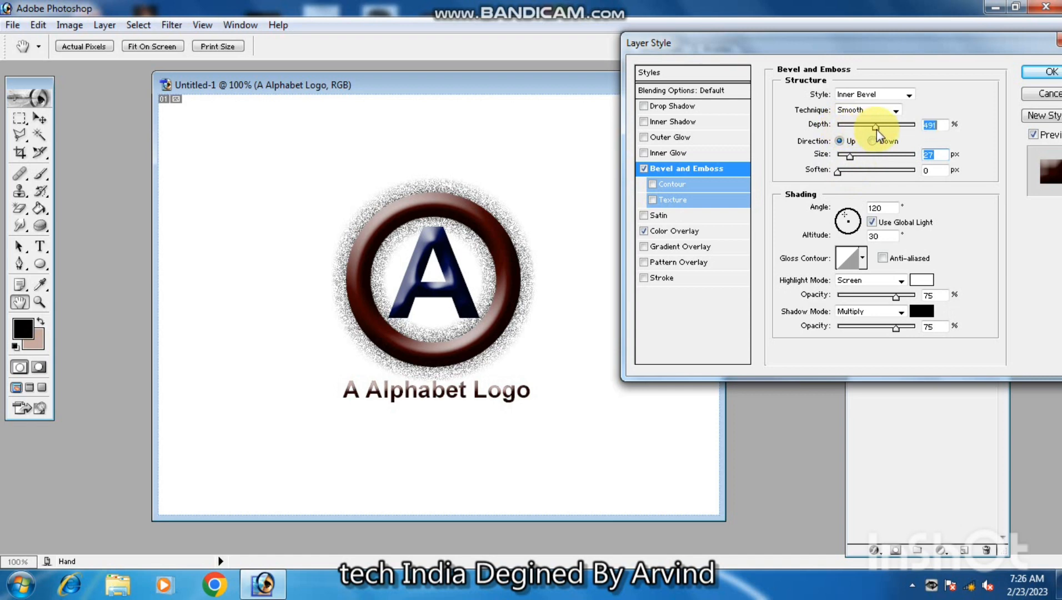
pyautogui.moveTo(837, 171)
pyautogui.mouseDown()
pyautogui.moveTo(853, 173)
pyautogui.moveTo(843, 158)
pyautogui.mouseUp()
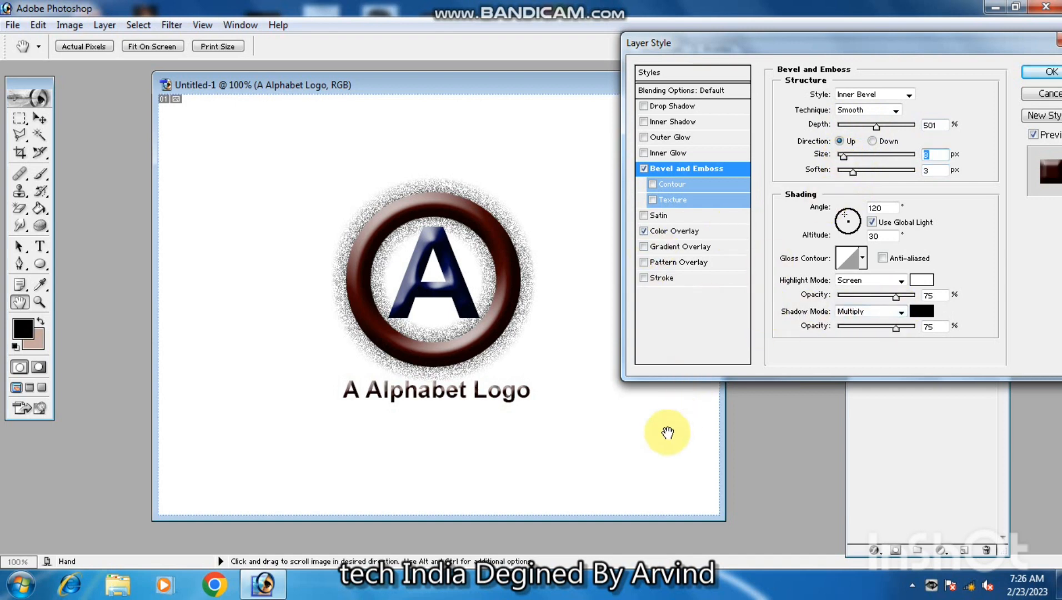
# - Add a Stroke to the caption in bright red (F80B0B)
pyautogui.click(671, 278)
pyautogui.click(810, 184)
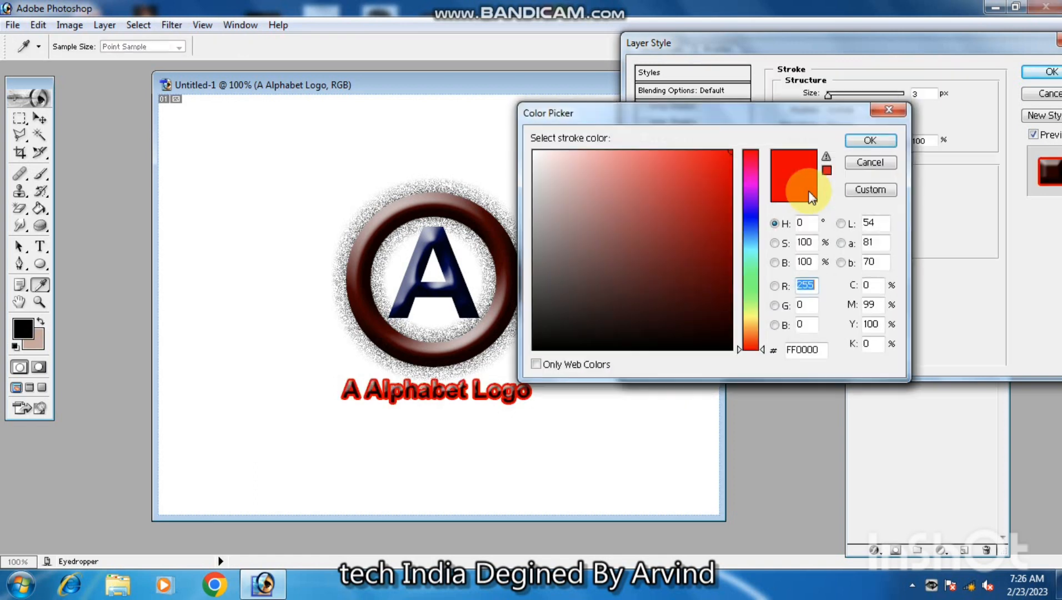
pyautogui.click(717, 283)
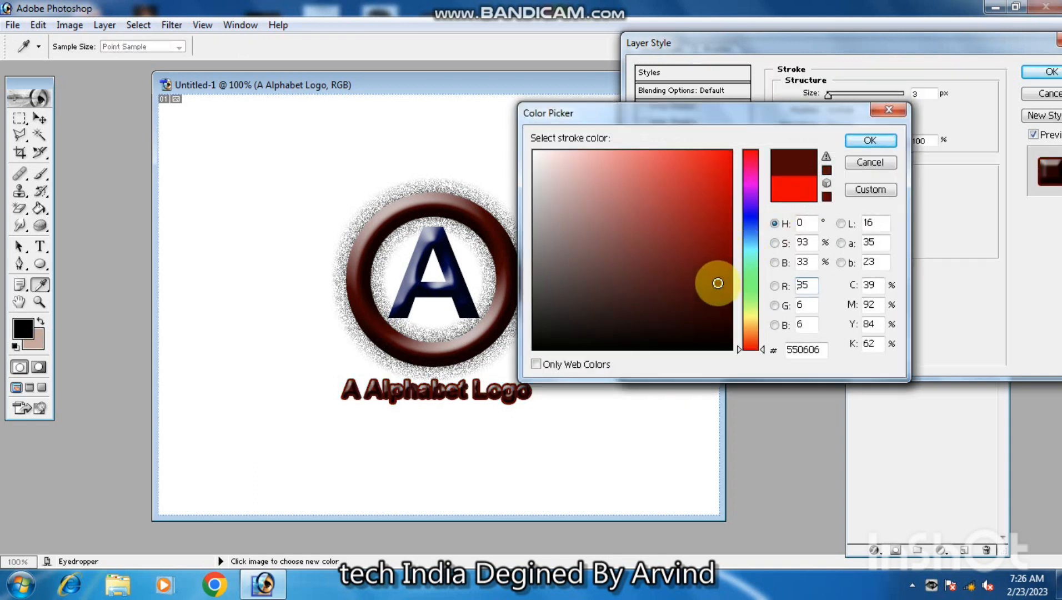
pyautogui.click(717, 304)
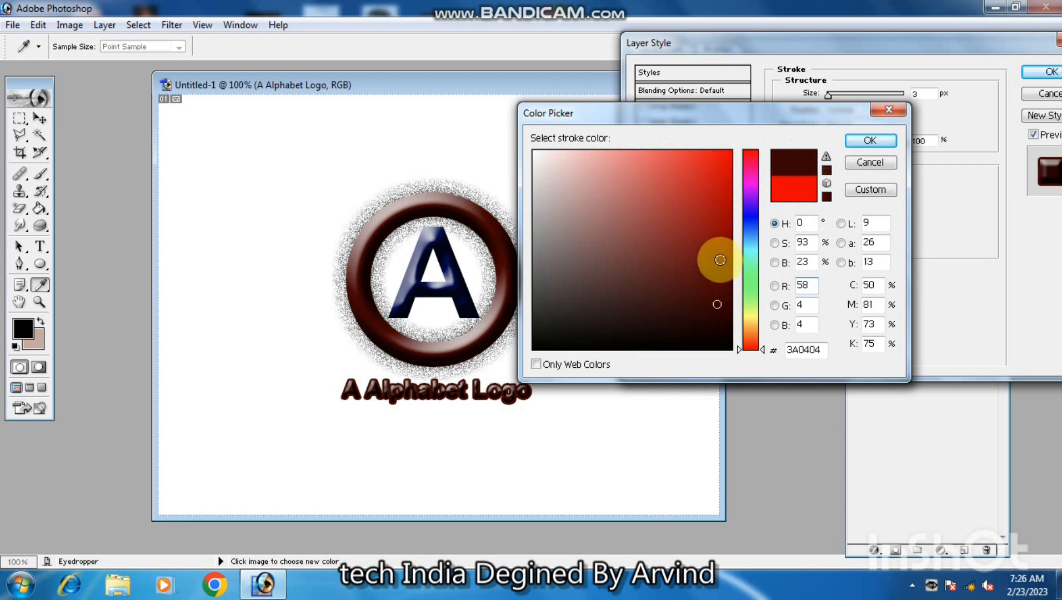
pyautogui.click(723, 156)
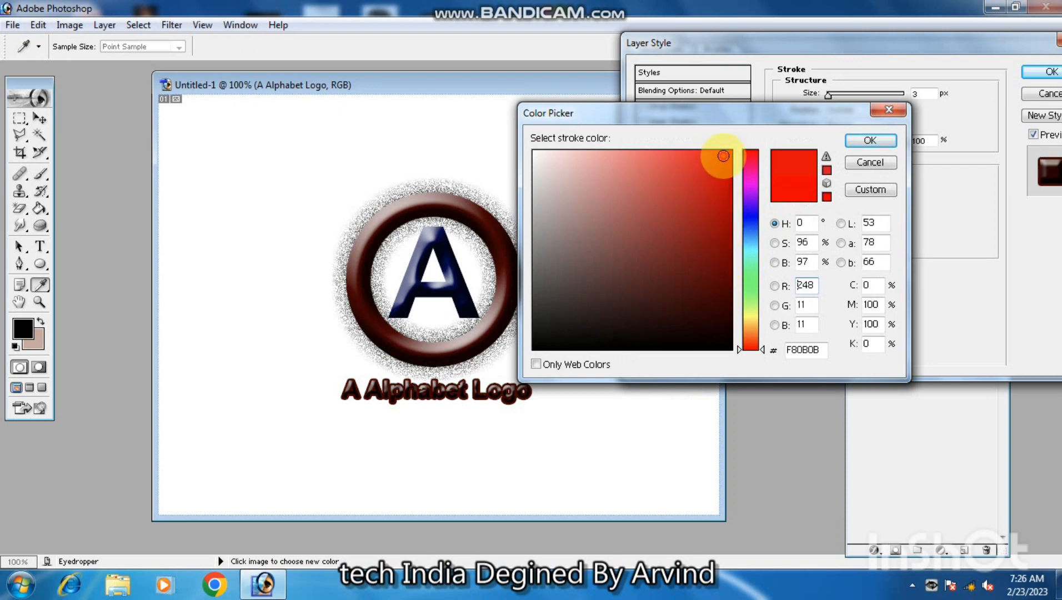
pyautogui.click(873, 143)
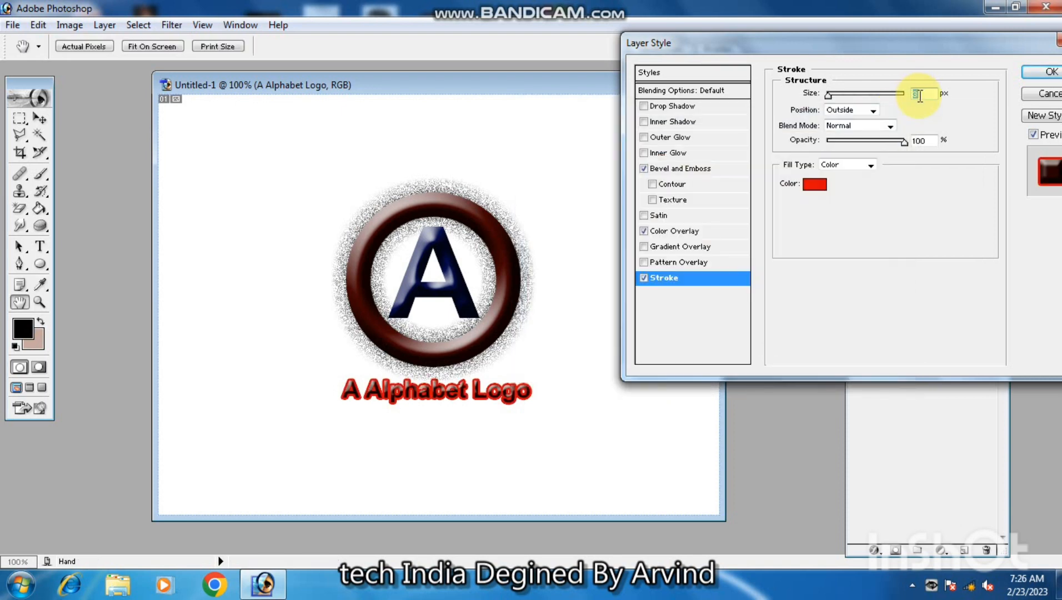
# - Set the caption's stroke to 1 px in black (000000) and apply the layer style
pyautogui.write('1')
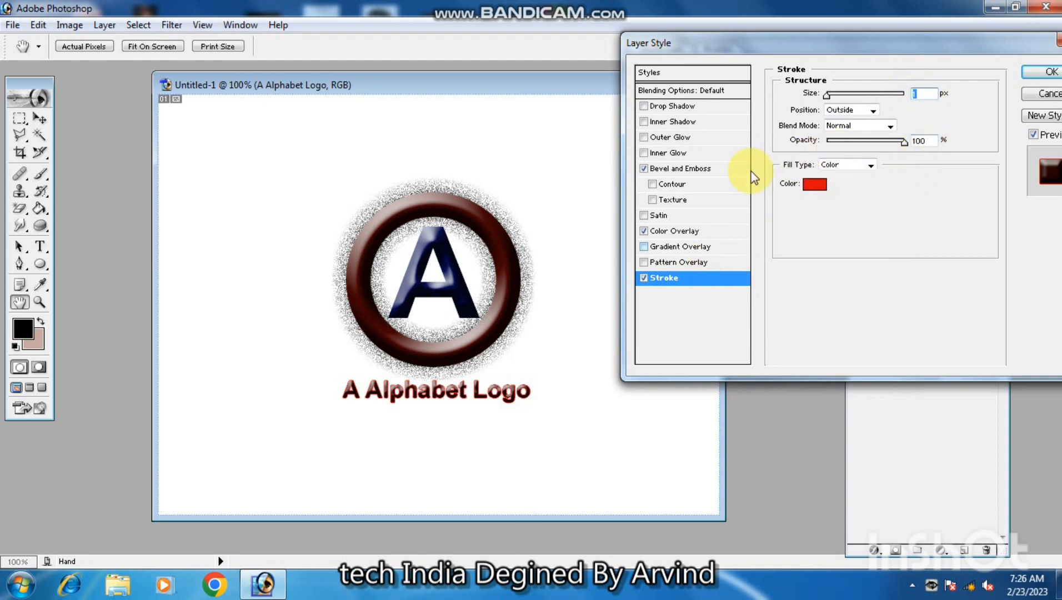
pyautogui.click(814, 185)
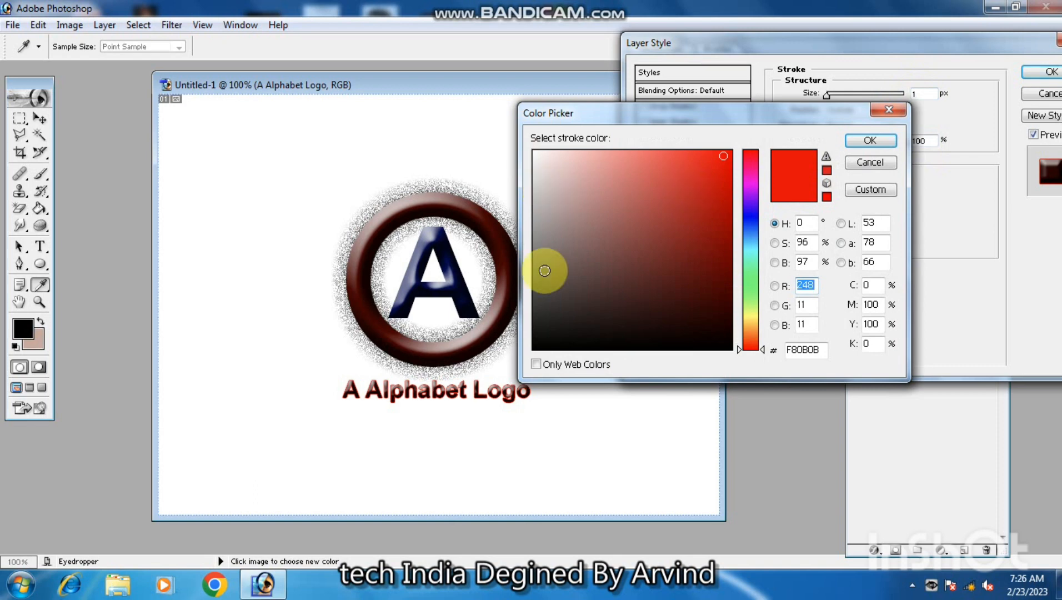
pyautogui.click(533, 349)
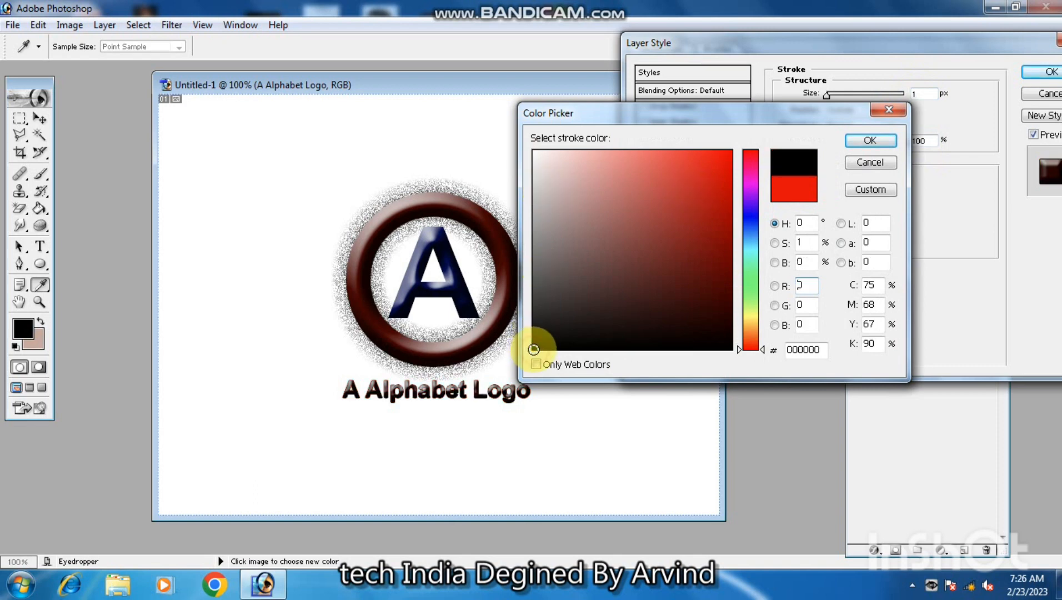
pyautogui.click(860, 139)
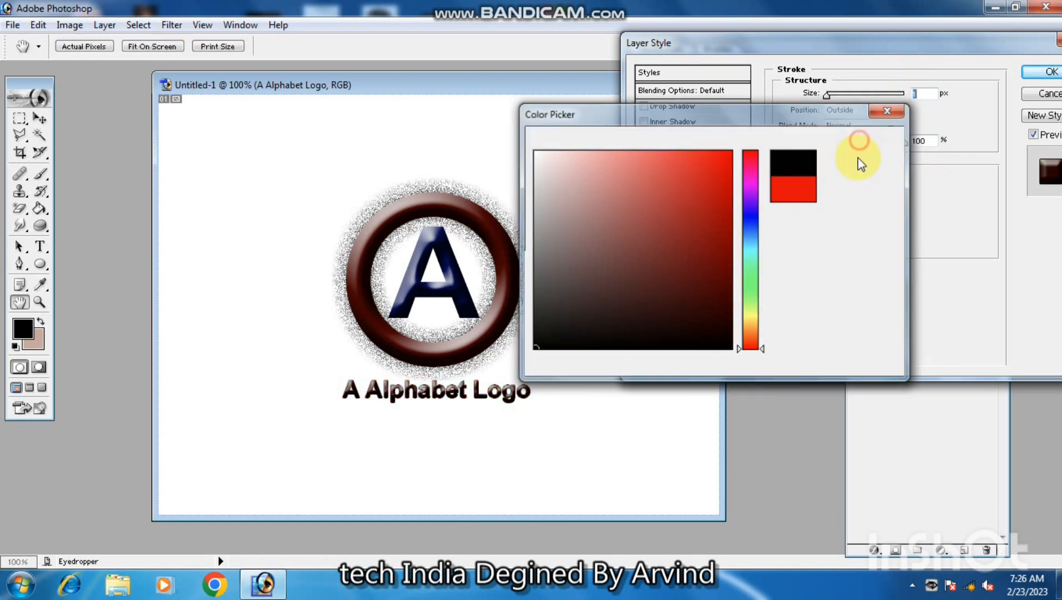
pyautogui.click(1046, 75)
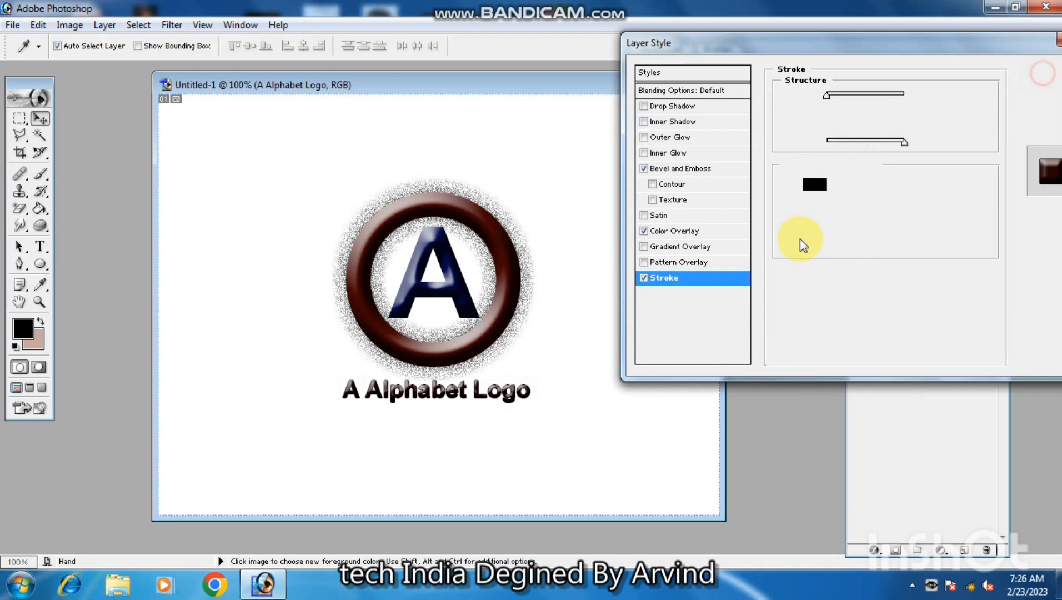
pyautogui.click(627, 369)
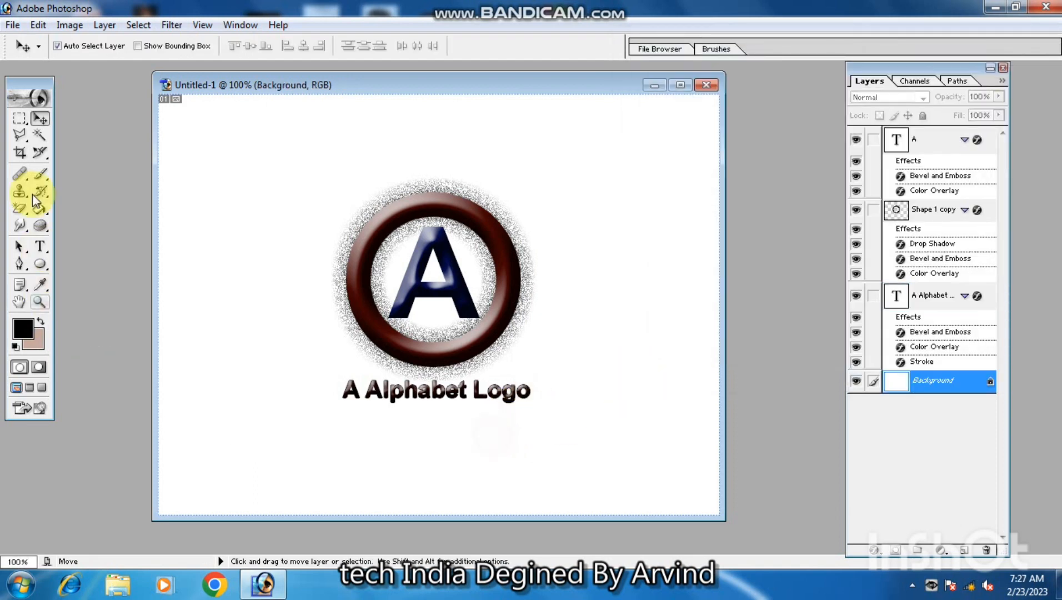
pyautogui.click(217, 272)
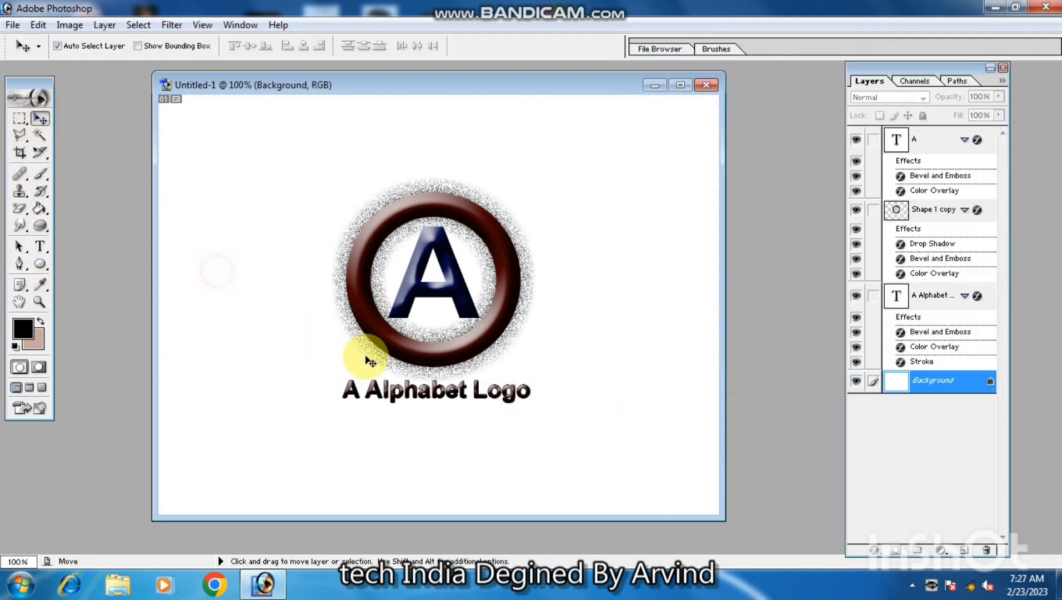
pyautogui.click(381, 397)
pyautogui.click(413, 421)
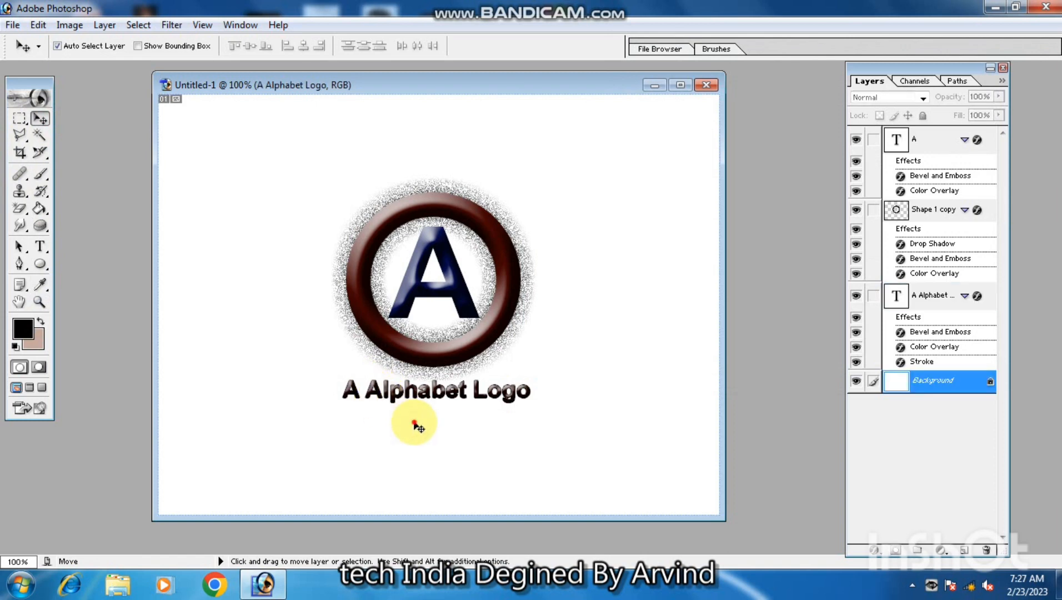